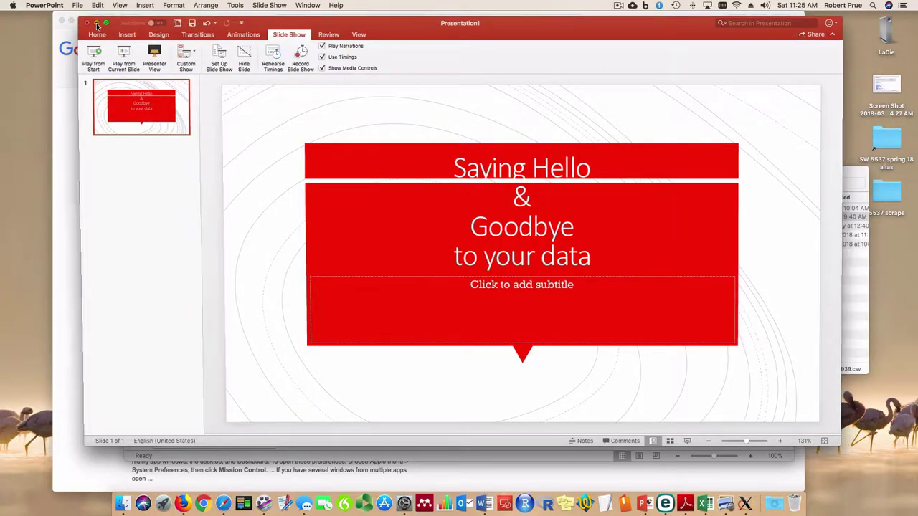
# Maximize the survey workbook to full screen and scroll through the records, then back to the top
pyautogui.moveTo(526, 51)
pyautogui.mouseDown()
pyautogui.moveTo(521, 95)
pyautogui.moveTo(517, 58)
pyautogui.mouseUp()
pyautogui.click(142, 56)
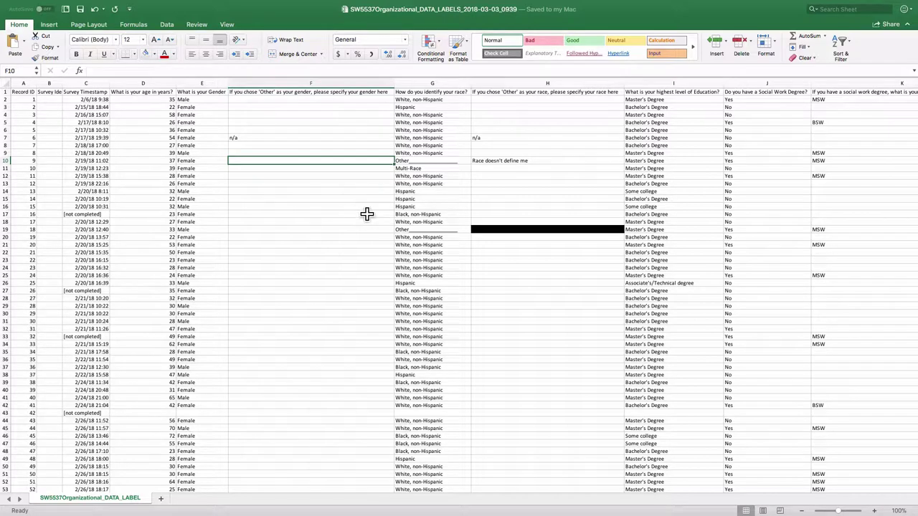
pyautogui.scroll(1, 370, 215)
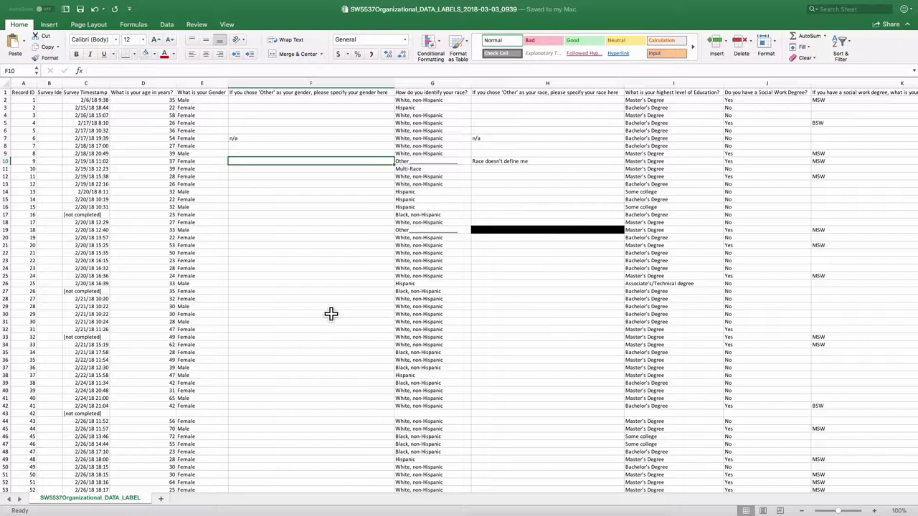
pyautogui.scroll(-2, 330, 313)
pyautogui.scroll(-20, 331, 309)
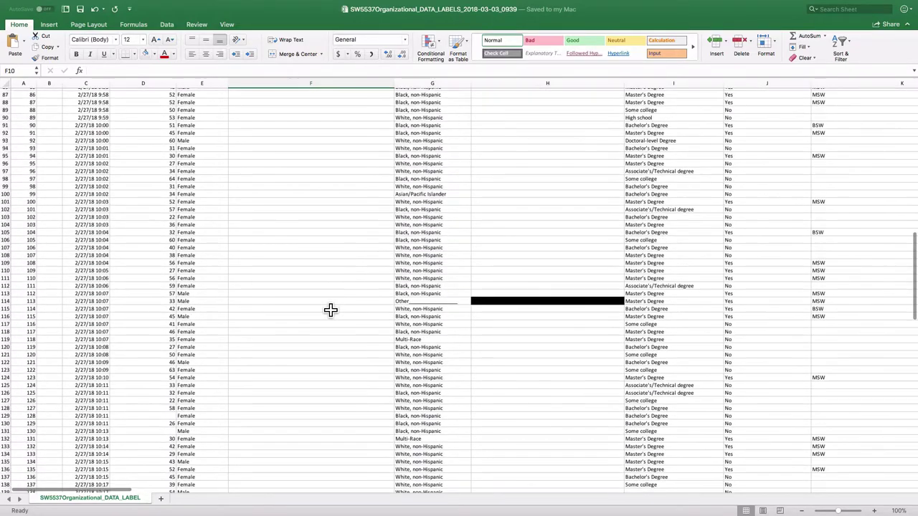
pyautogui.scroll(-15, 331, 310)
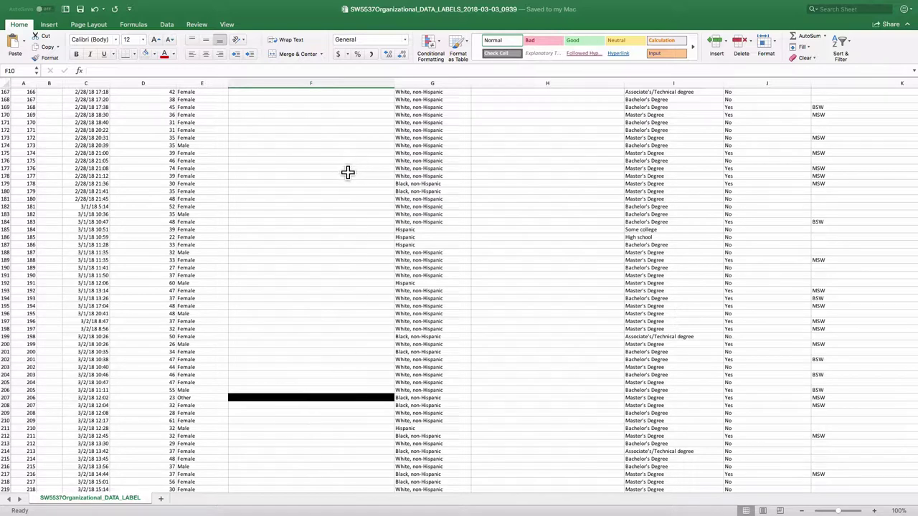
pyautogui.scroll(1, 347, 172)
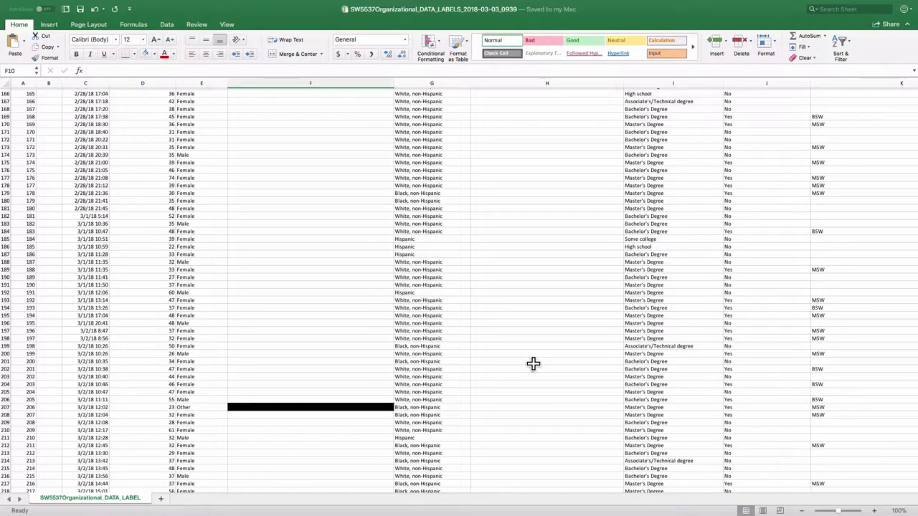
pyautogui.scroll(20, 310, 282)
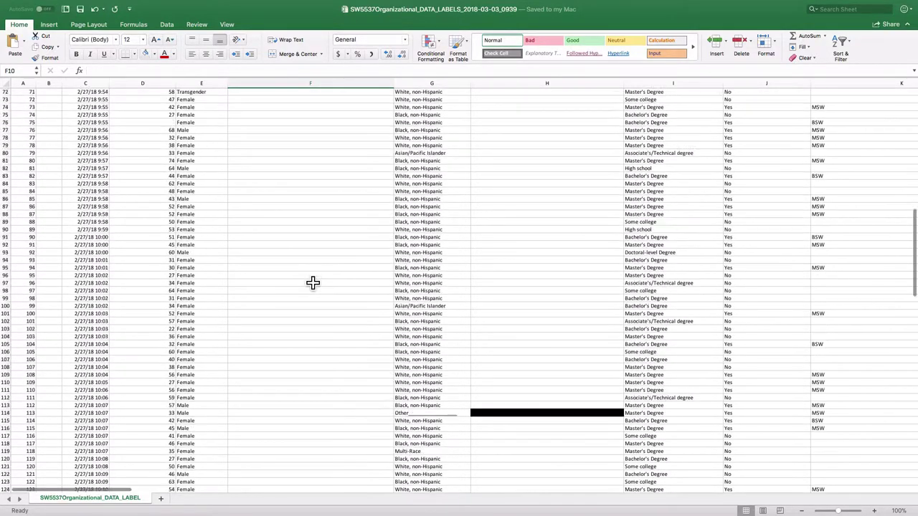
pyautogui.scroll(6, 314, 283)
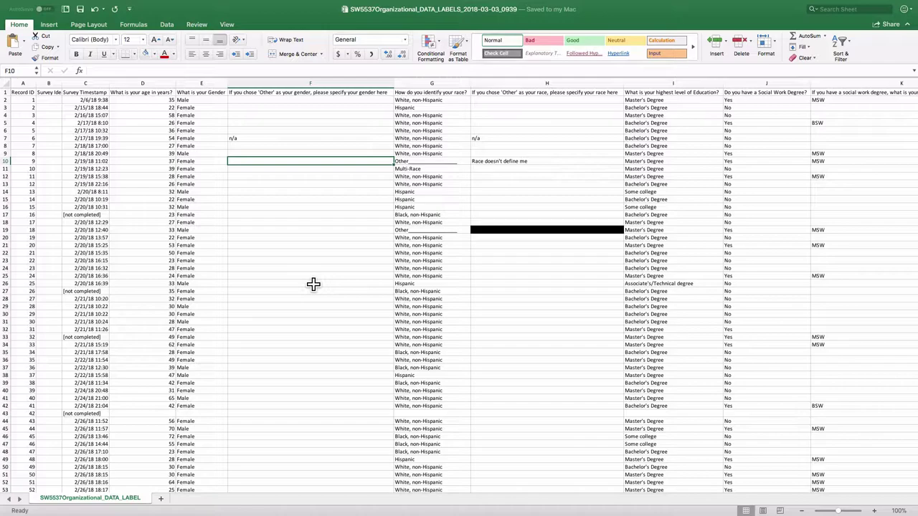
pyautogui.click(782, 292)
pyautogui.hscroll(5, 740, 297)
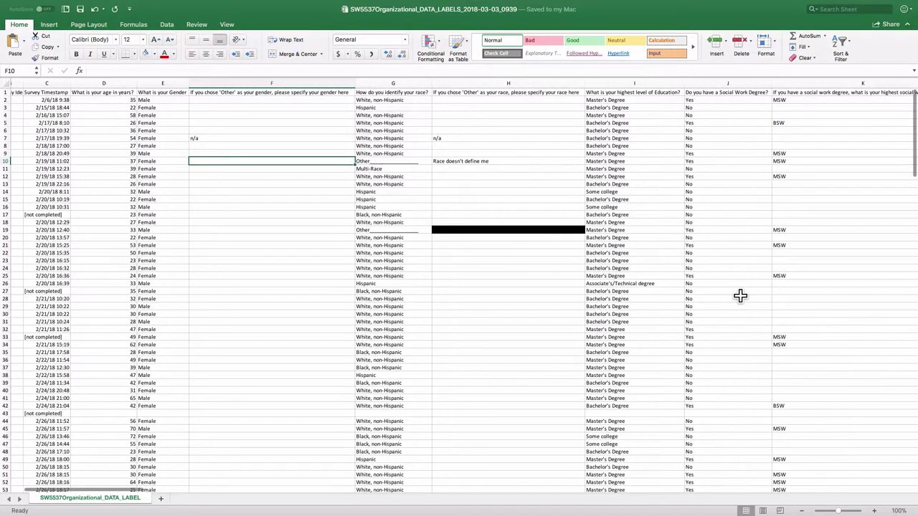
pyautogui.hscroll(20, 739, 296)
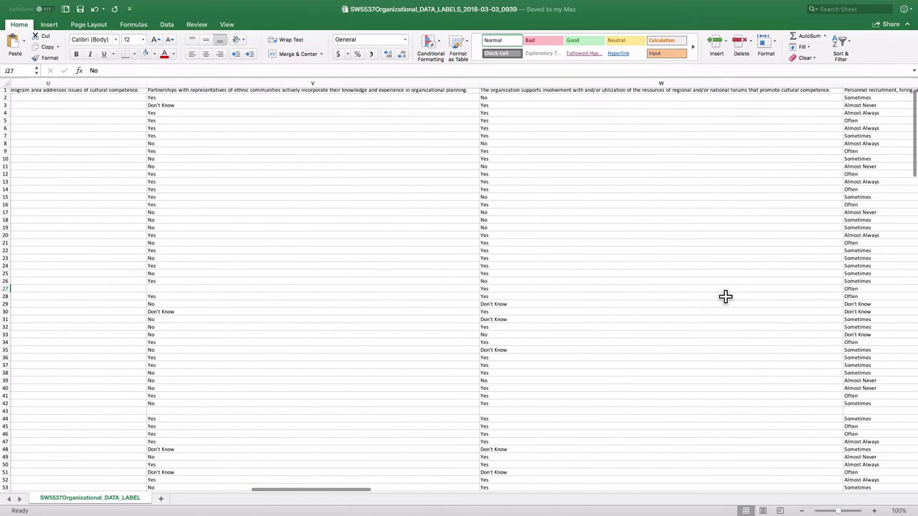
pyautogui.hscroll(15, 726, 296)
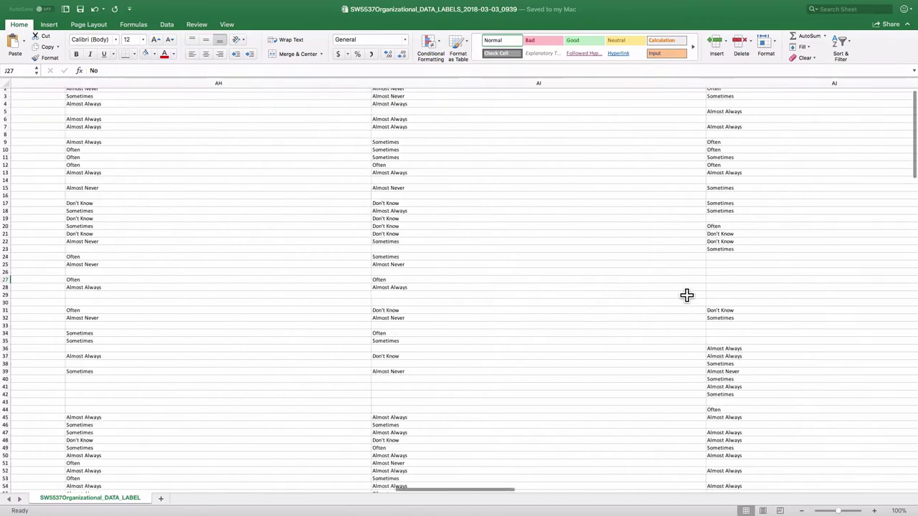
pyautogui.hscroll(15, 674, 294)
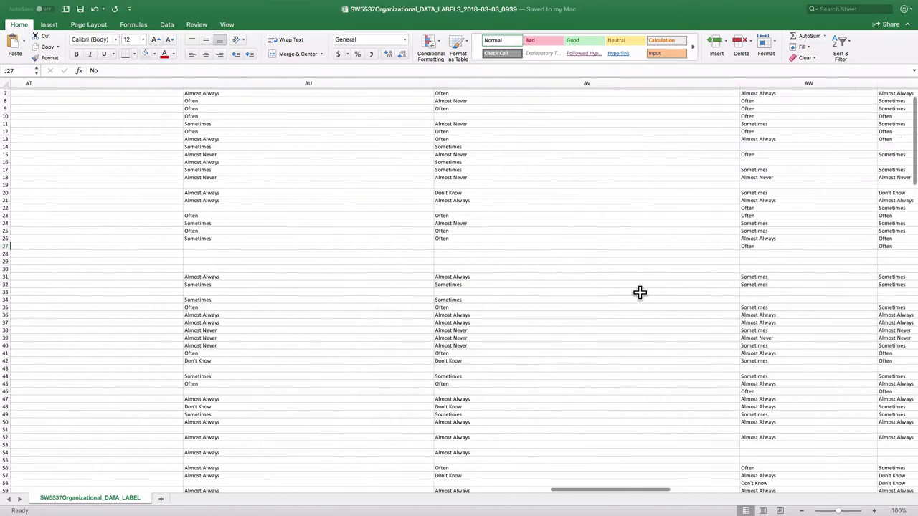
pyautogui.hscroll(15, 633, 292)
pyautogui.scroll(-10, 632, 292)
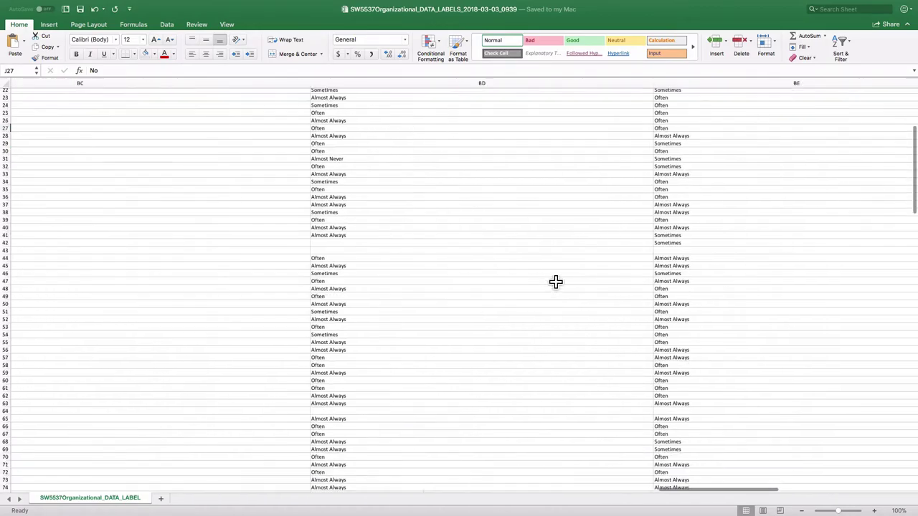
pyautogui.hscroll(15, 534, 279)
pyautogui.scroll(-15, 534, 279)
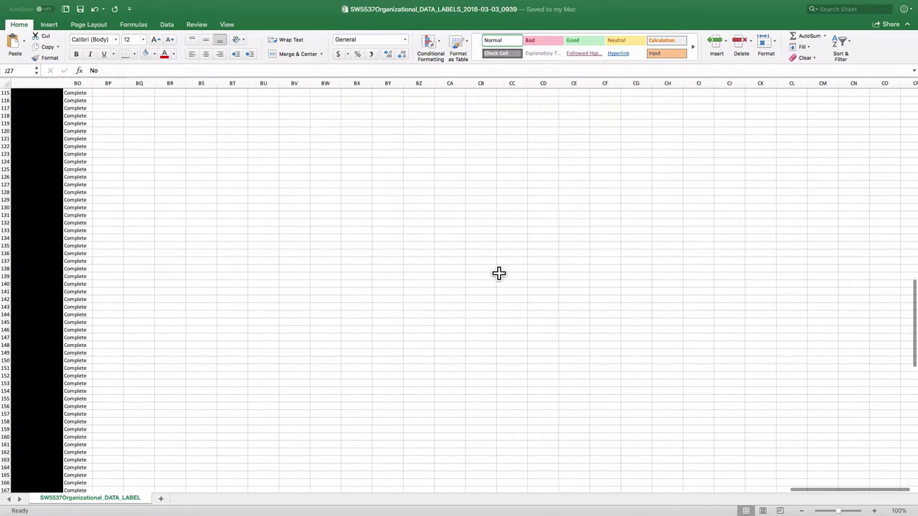
pyautogui.scroll(15, 505, 277)
pyautogui.hscroll(-5, 506, 278)
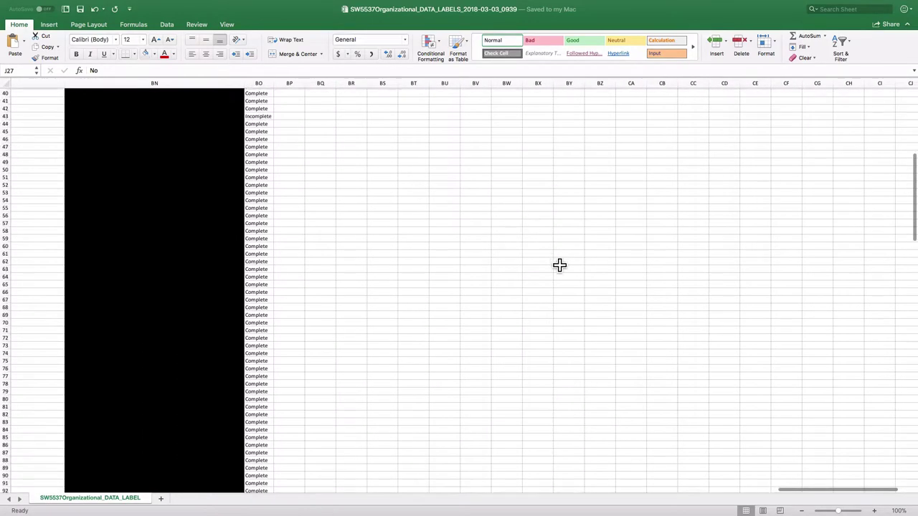
pyautogui.scroll(6, 556, 265)
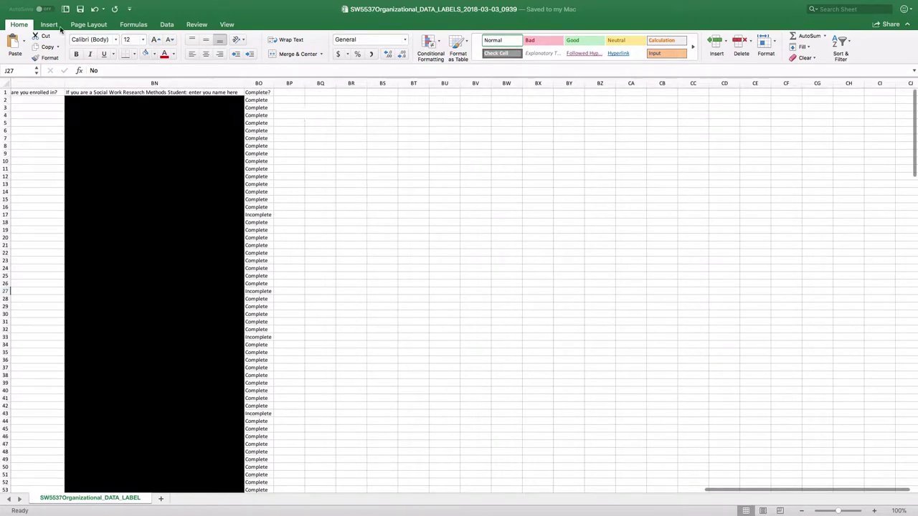
pyautogui.click(131, 94)
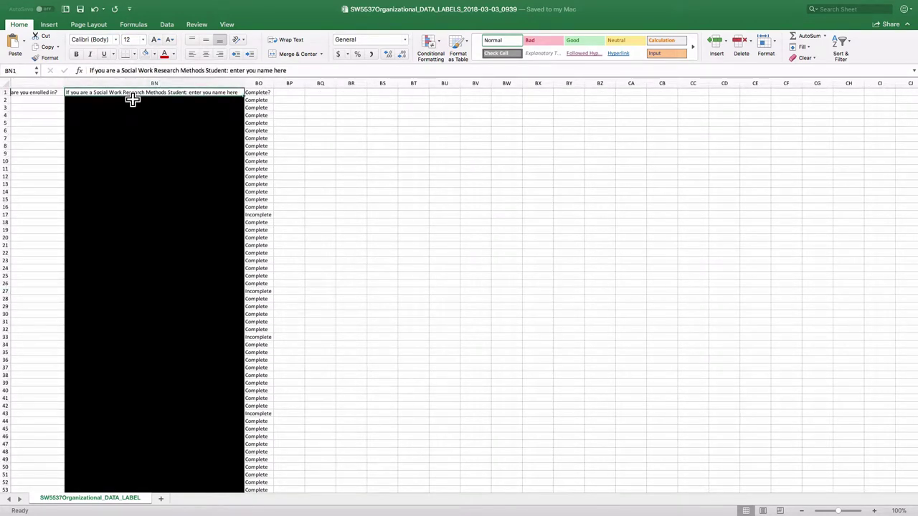
pyautogui.hscroll(-3, 437, 157)
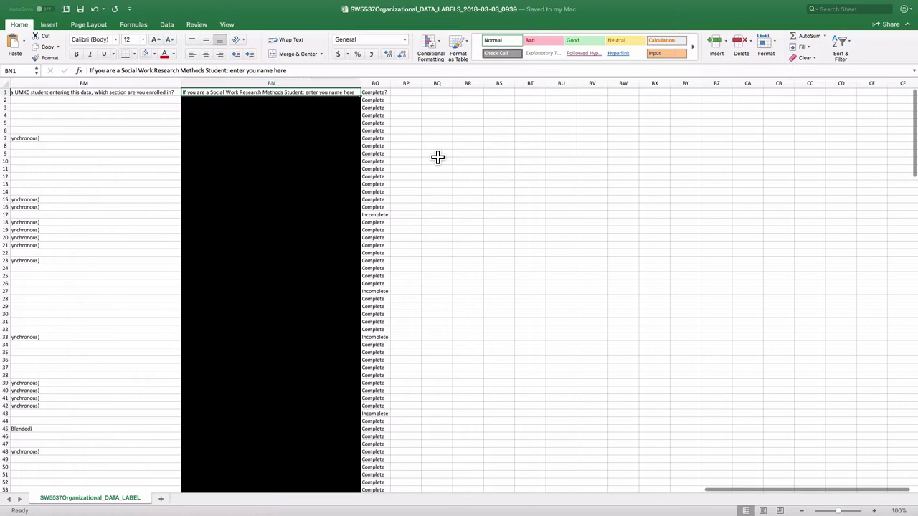
pyautogui.hscroll(-3, 438, 157)
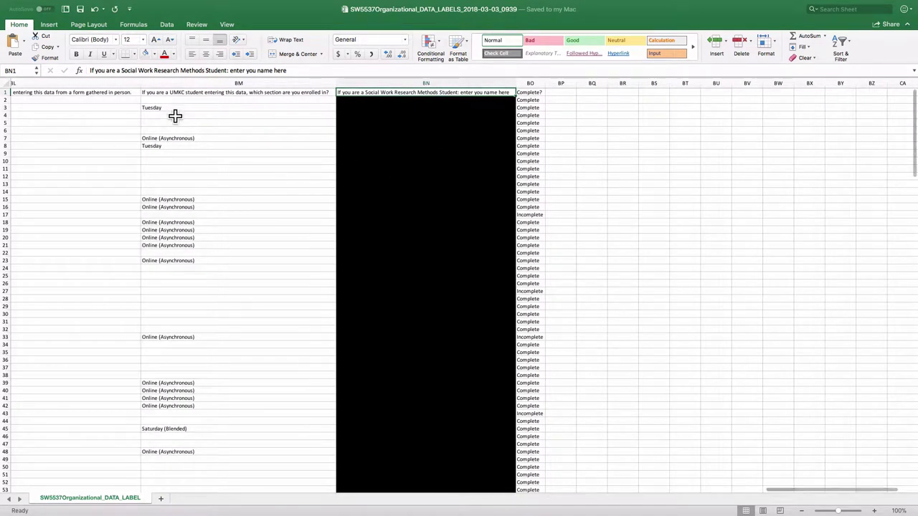
pyautogui.hscroll(-1, 176, 116)
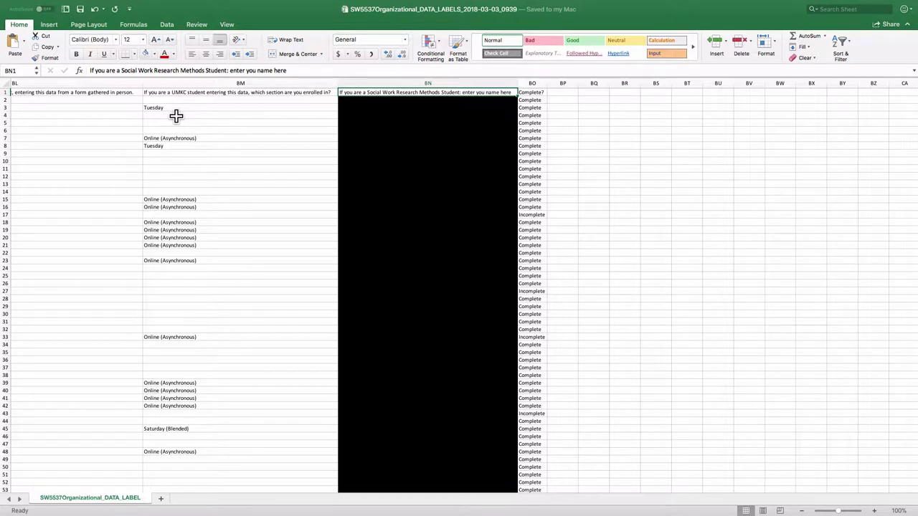
pyautogui.hscroll(-3, 216, 126)
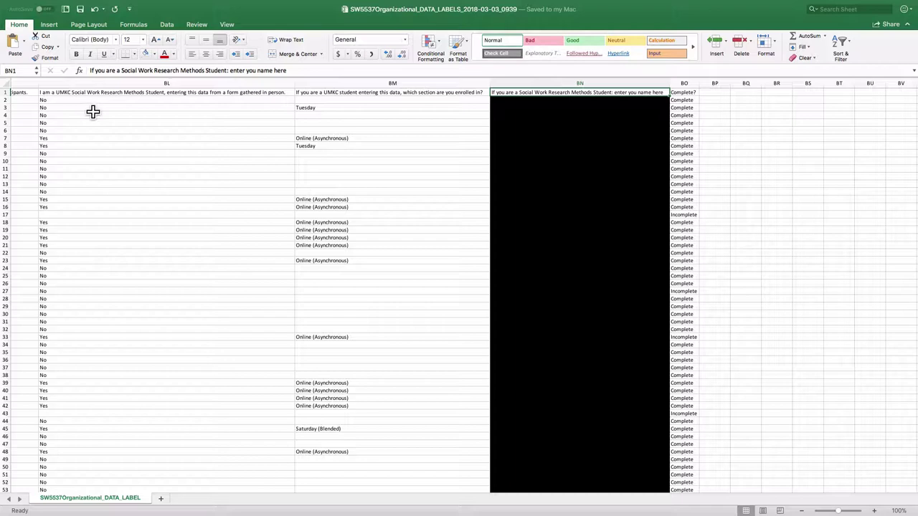
pyautogui.hscroll(-2, 129, 121)
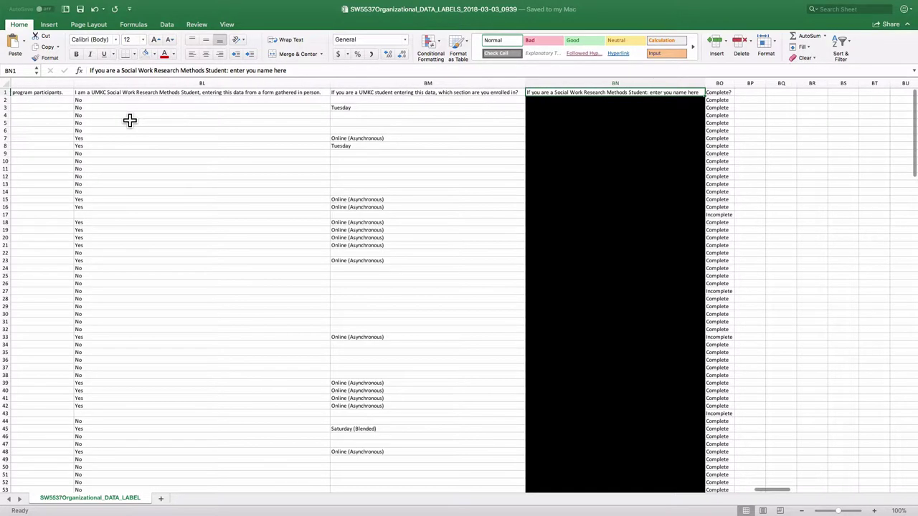
pyautogui.hscroll(-1, 129, 120)
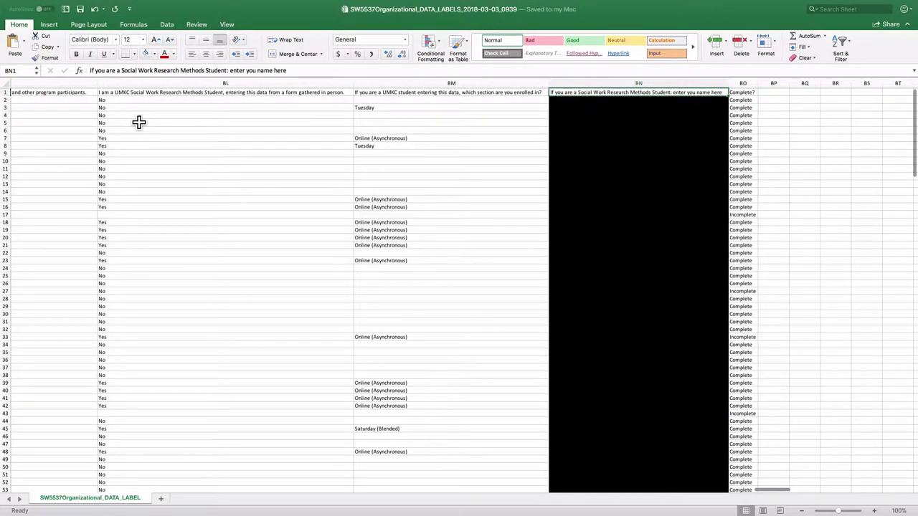
pyautogui.hscroll(-10, 142, 122)
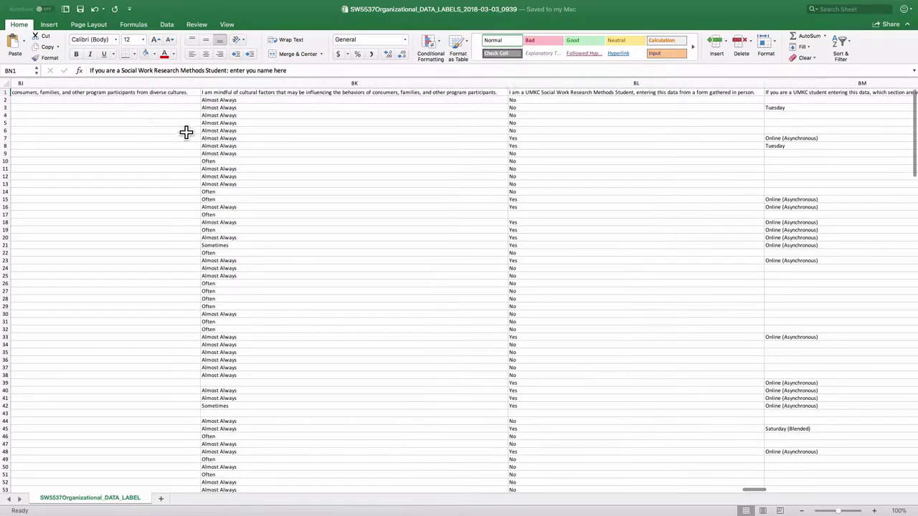
pyautogui.hscroll(-10, 186, 132)
pyautogui.scroll(-7, 250, 145)
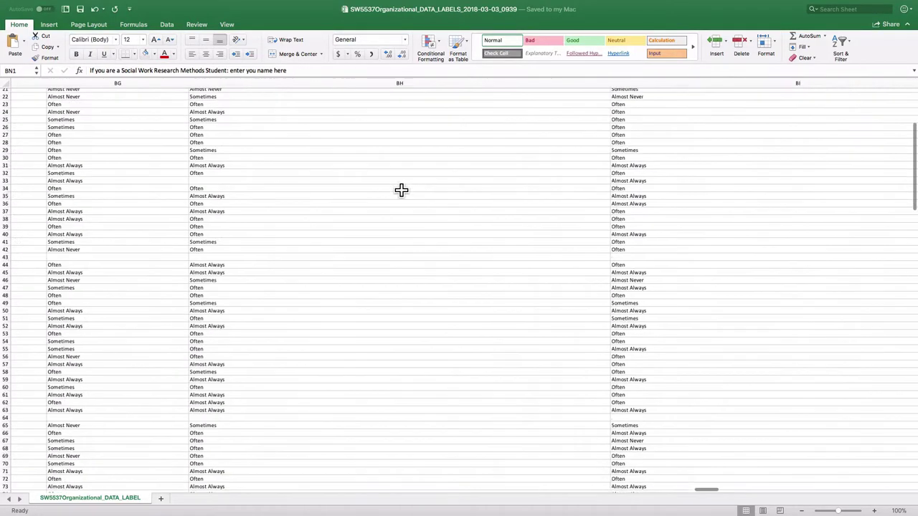
pyautogui.hscroll(-15, 500, 217)
pyautogui.scroll(5, 500, 217)
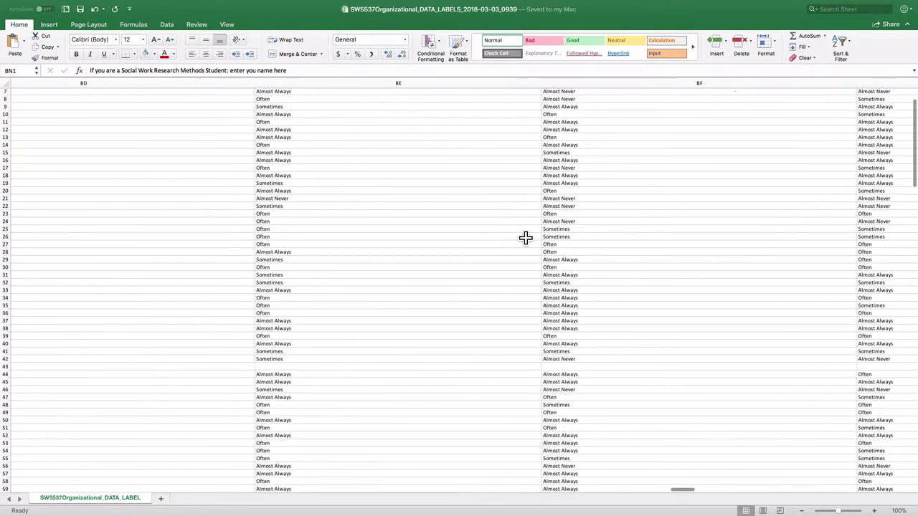
pyautogui.scroll(3, 520, 235)
pyautogui.hscroll(-5, 520, 235)
pyautogui.hscroll(-4, 215, 193)
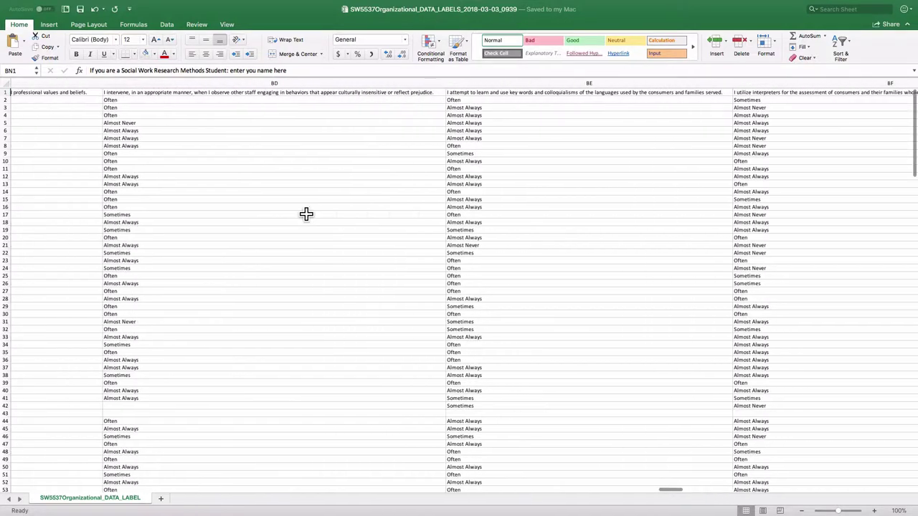
pyautogui.hscroll(-3, 306, 214)
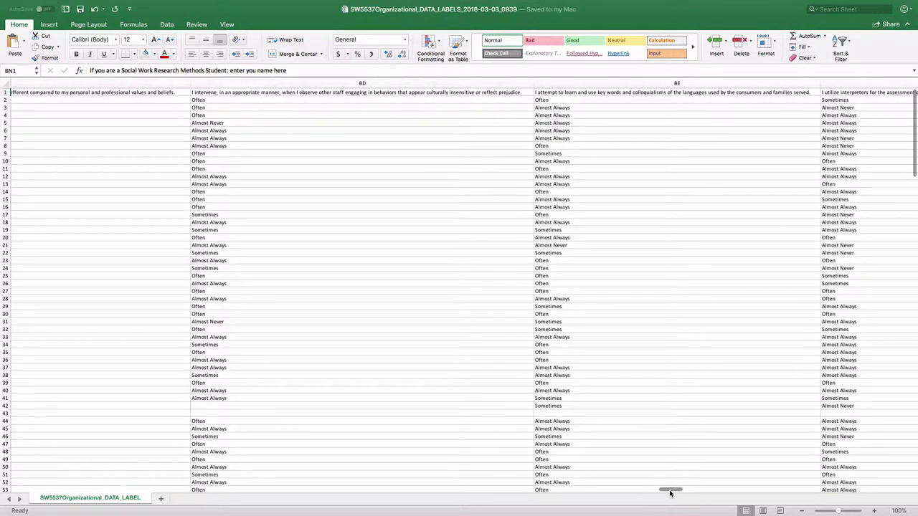
pyautogui.moveTo(670, 491); pyautogui.dragTo(14, 487)
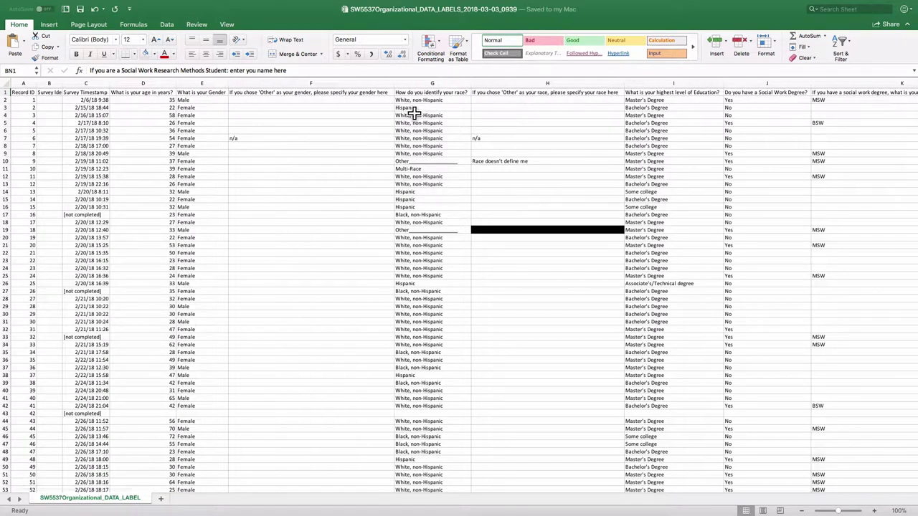
# Select the header row A1 through BO1, Record ID to Complete?, and copy it
pyautogui.click(208, 94)
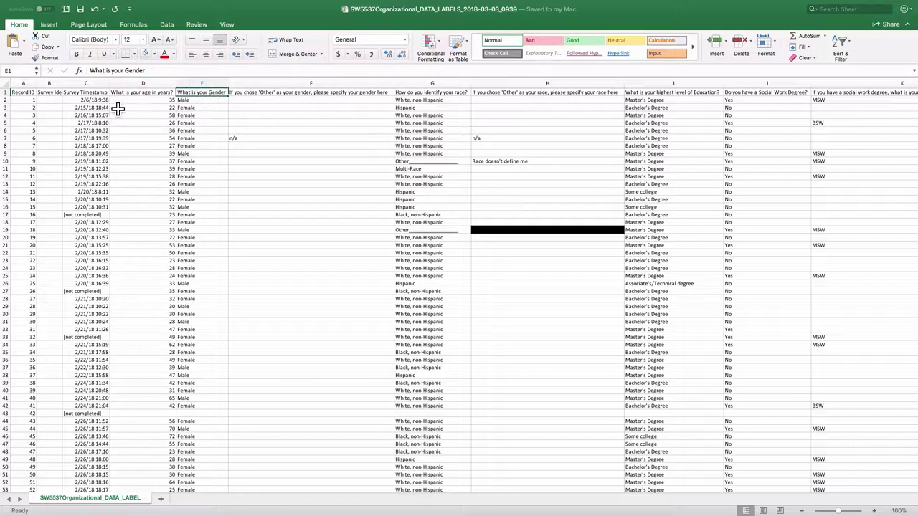
pyautogui.click(25, 94)
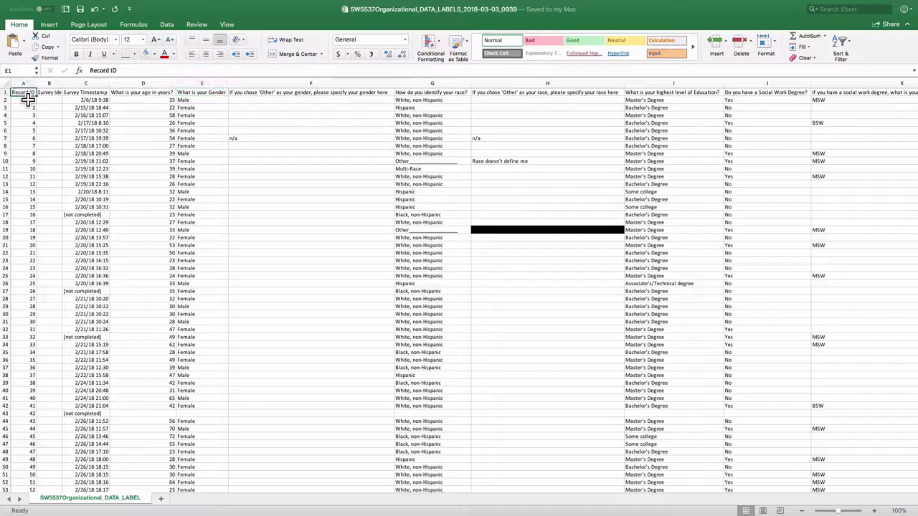
pyautogui.moveTo(26, 93); pyautogui.dragTo(810, 95)
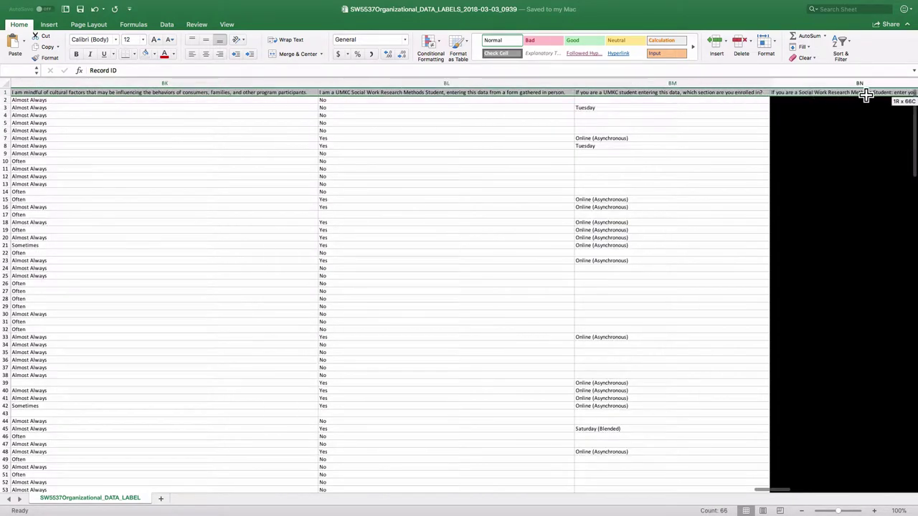
pyautogui.moveTo(865, 95); pyautogui.dragTo(217, 102)
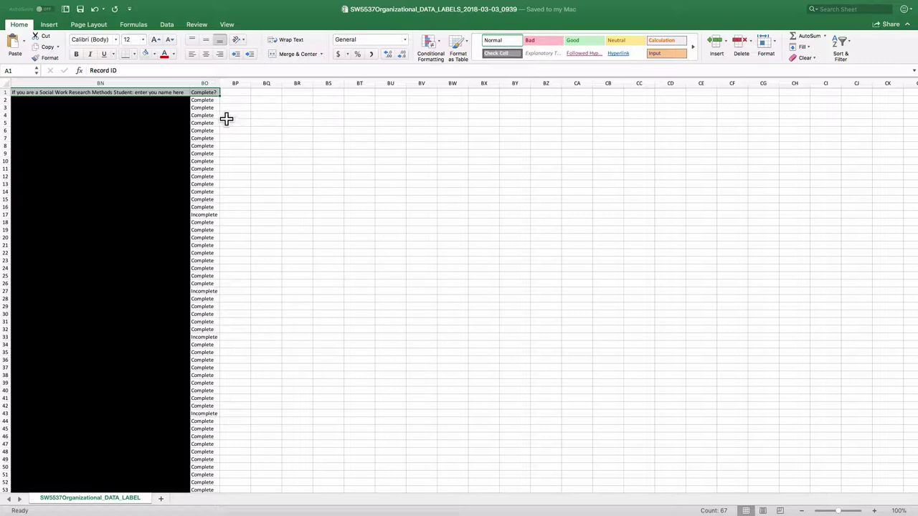
pyautogui.rightClick(192, 94)
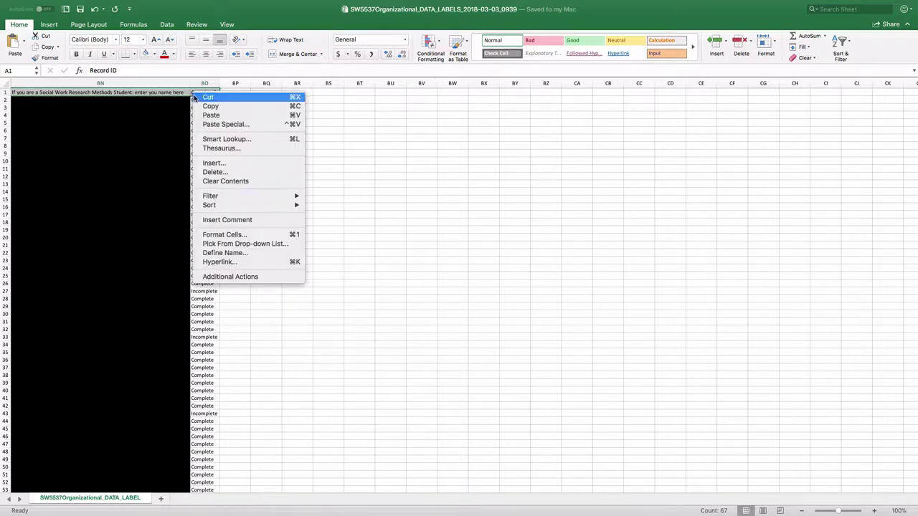
pyautogui.click(210, 106)
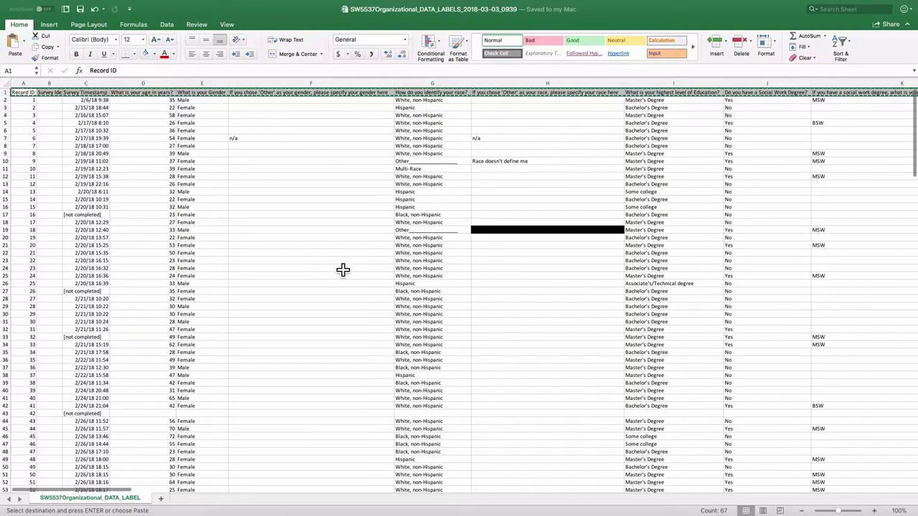
# Add a new sheet and rename it Labels
pyautogui.click(162, 500)
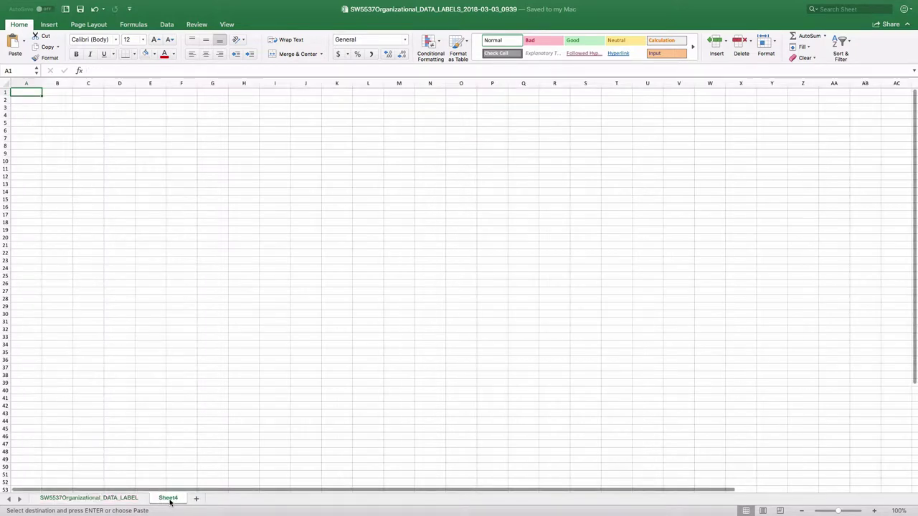
pyautogui.doubleClick(170, 498)
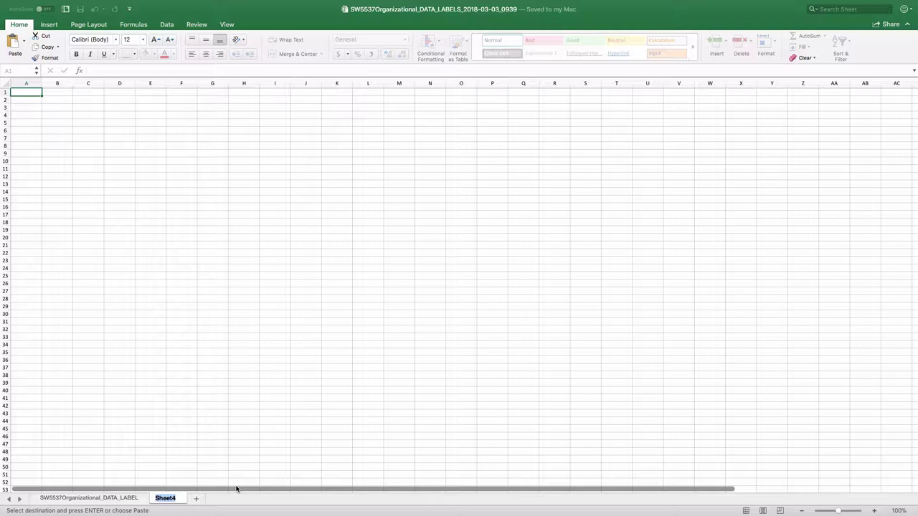
pyautogui.write('Labels')
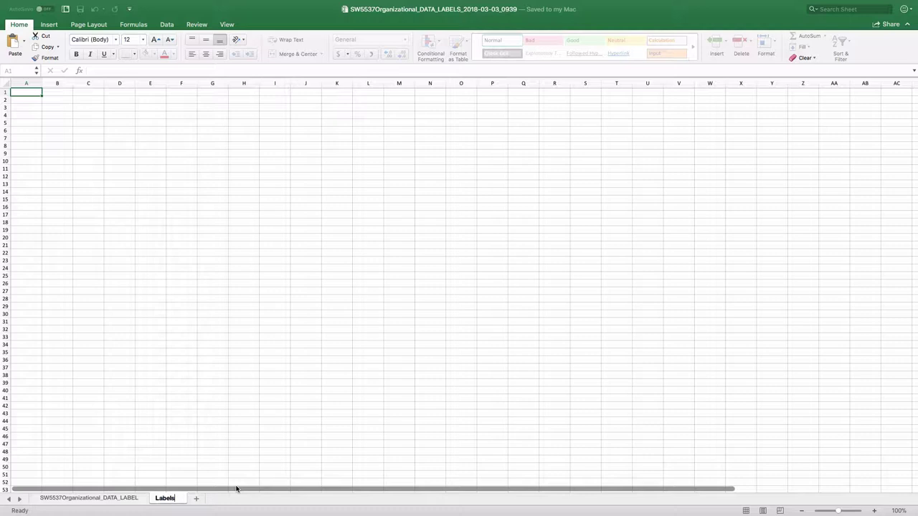
pyautogui.press('Return')
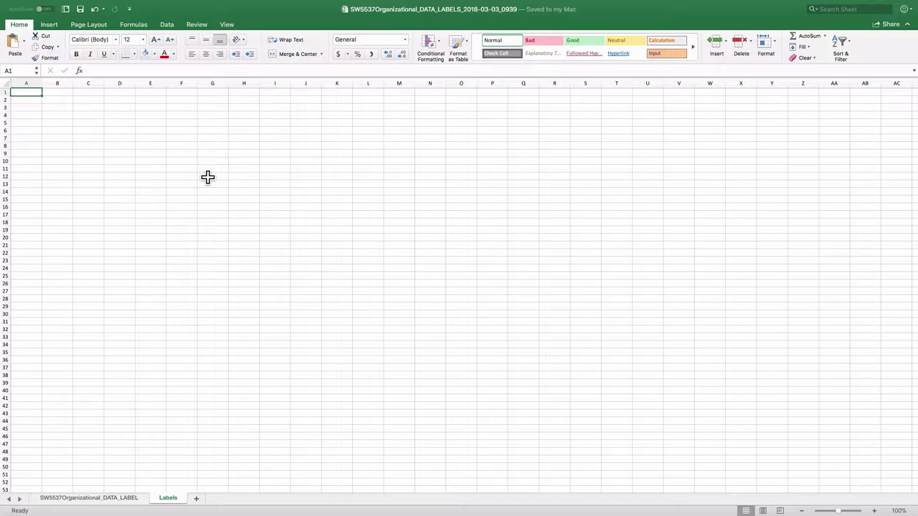
# Enter headings New in A1 and Original in B1, then select B2
pyautogui.write('New')
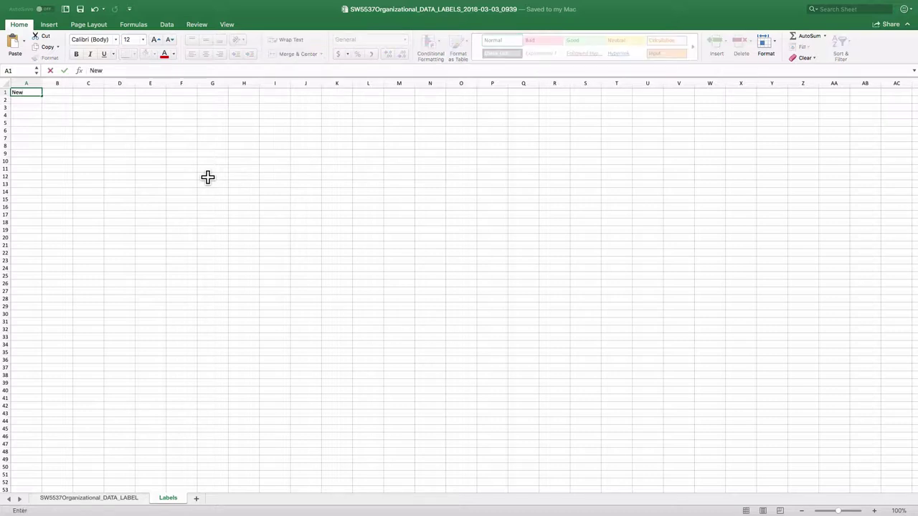
pyautogui.press('Tab')
pyautogui.write('Origina')
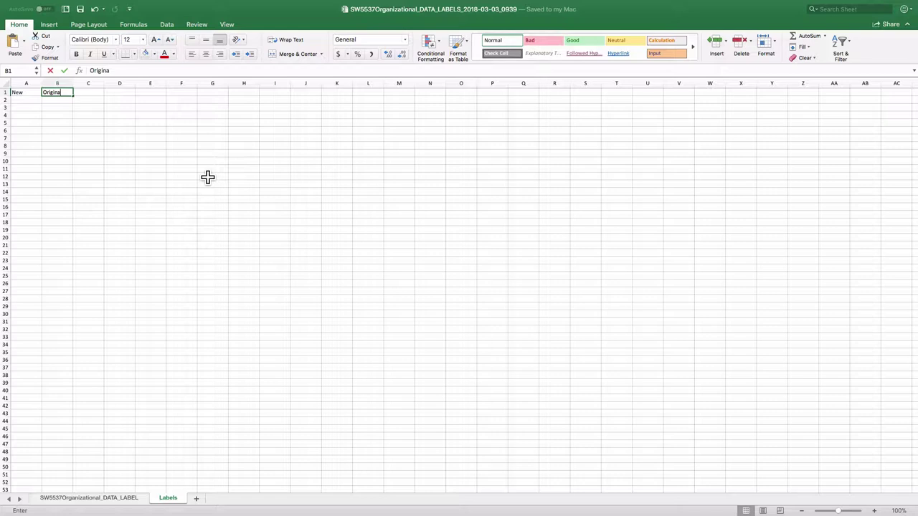
pyautogui.write('l')
pyautogui.press('Return')
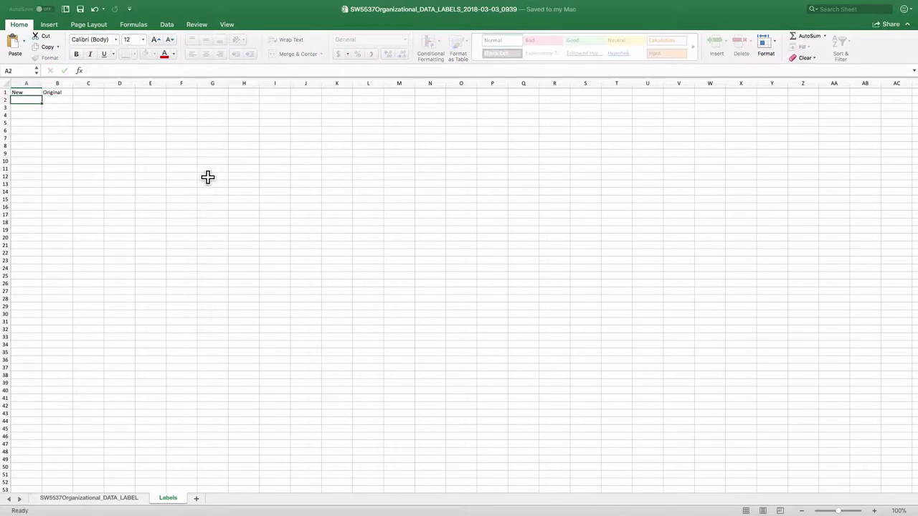
pyautogui.click(65, 106)
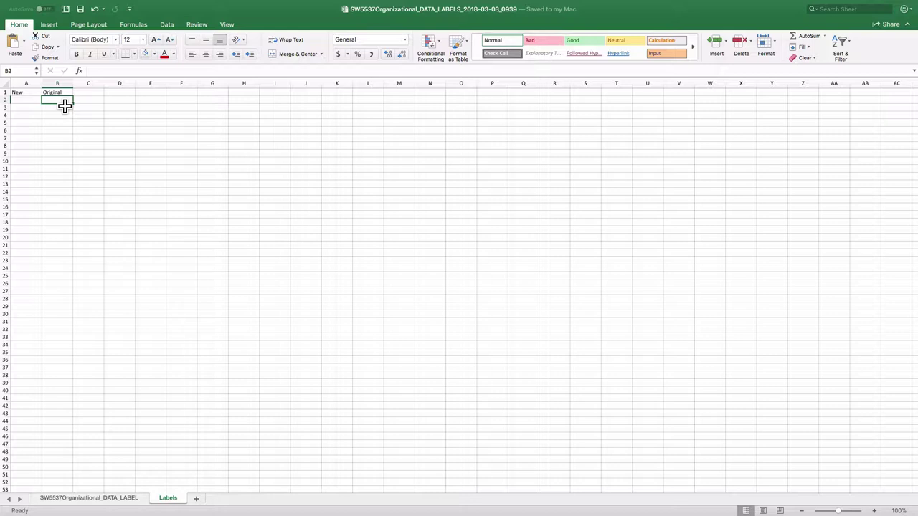
pyautogui.scroll(-1, 65, 106)
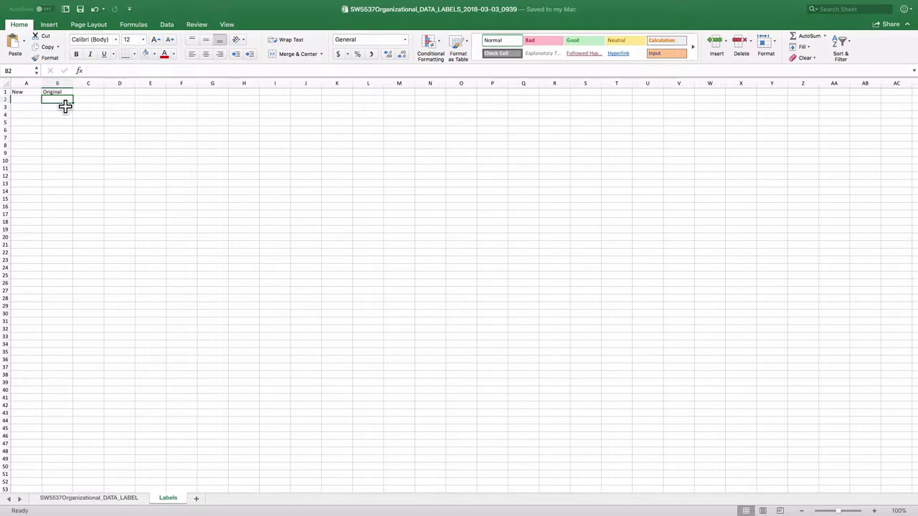
pyautogui.scroll(1, 65, 106)
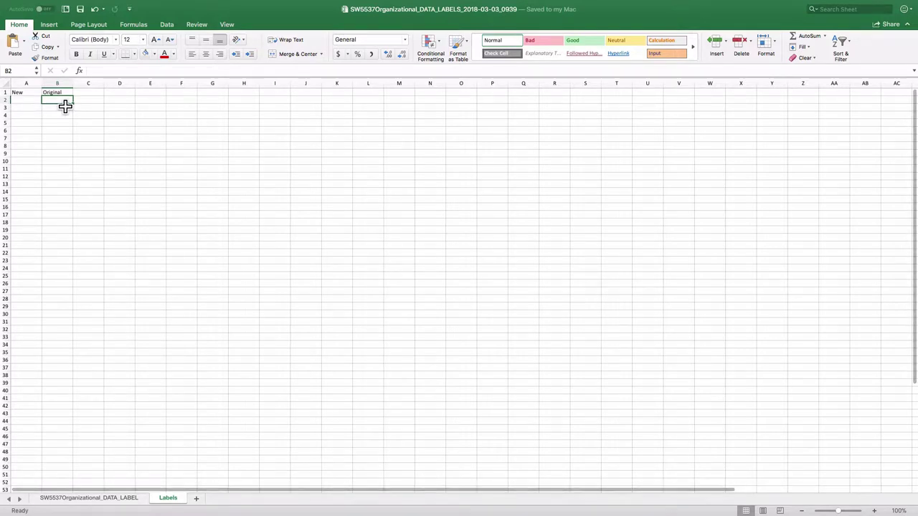
pyautogui.rightClick(58, 102)
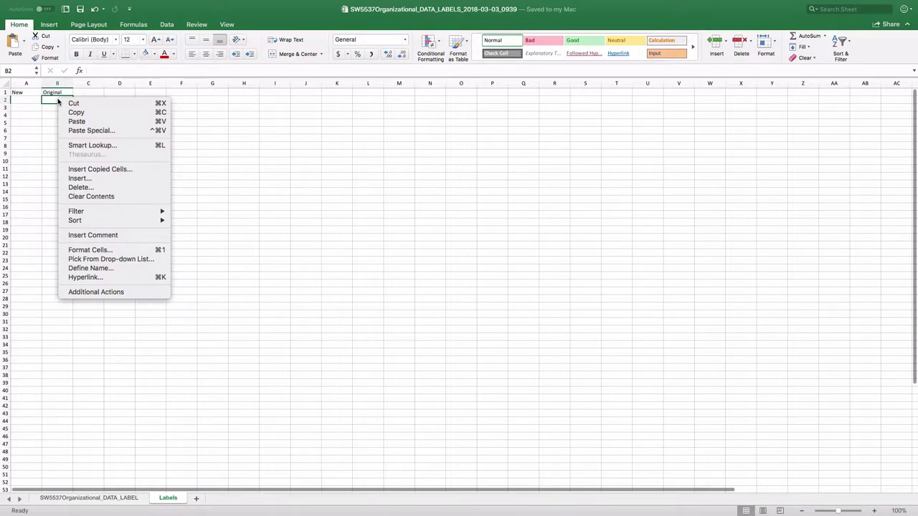
pyautogui.click(103, 39)
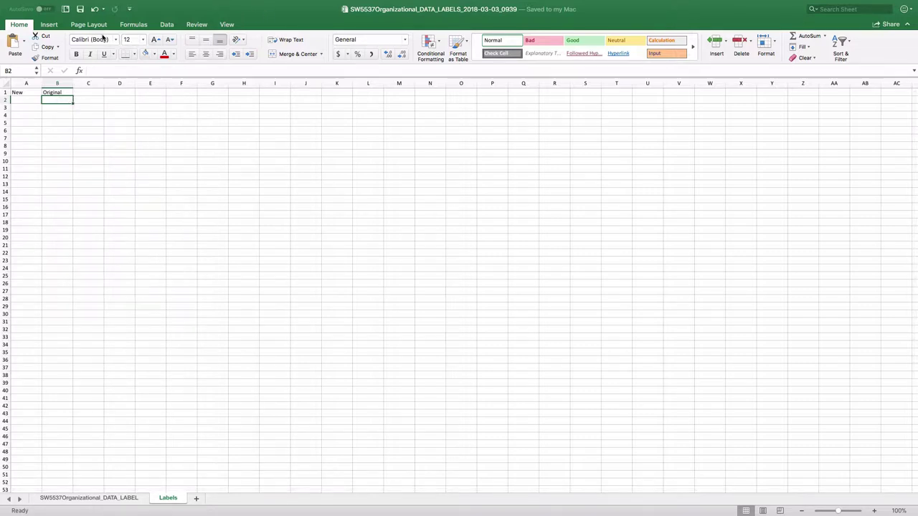
pyautogui.click(97, 25)
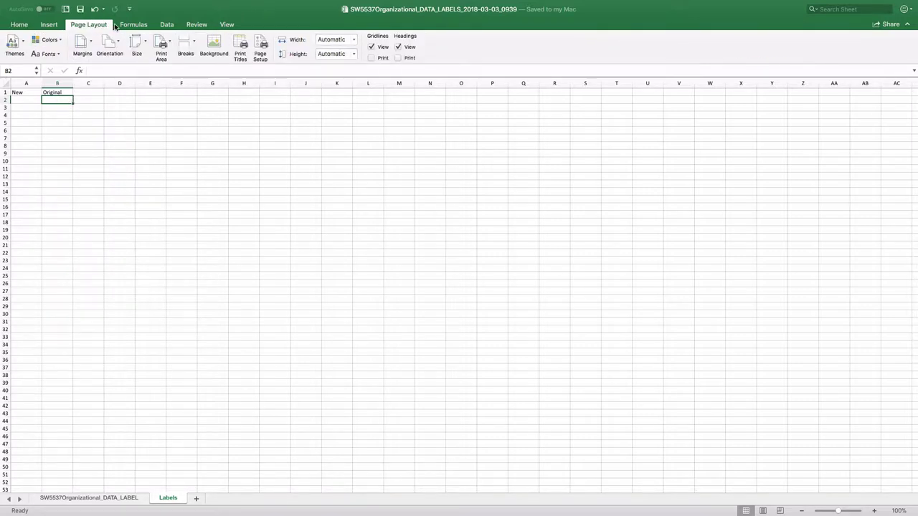
pyautogui.click(46, 27)
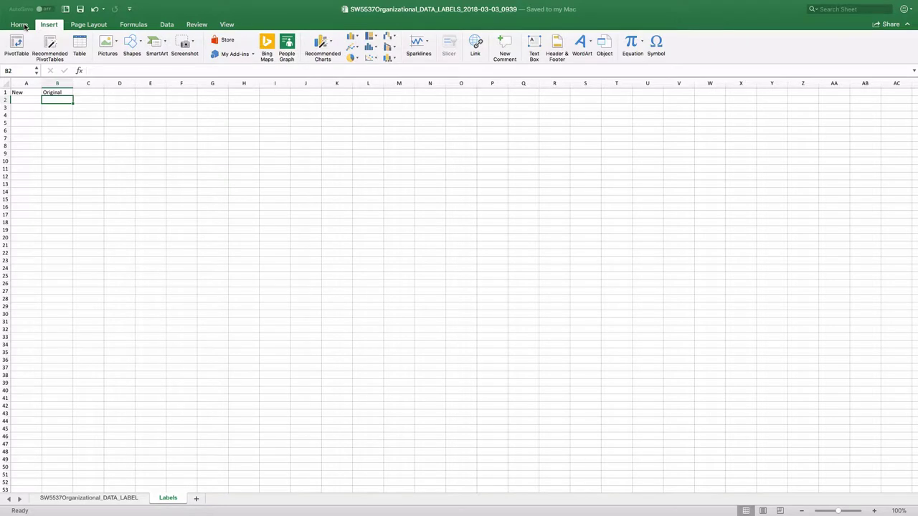
pyautogui.click(19, 25)
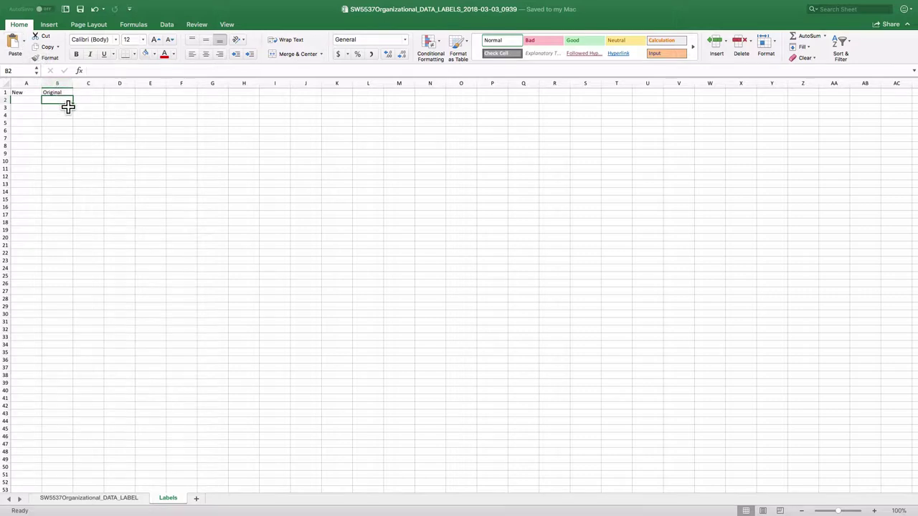
pyautogui.hscroll(1, 68, 106)
pyautogui.hscroll(1, 67, 106)
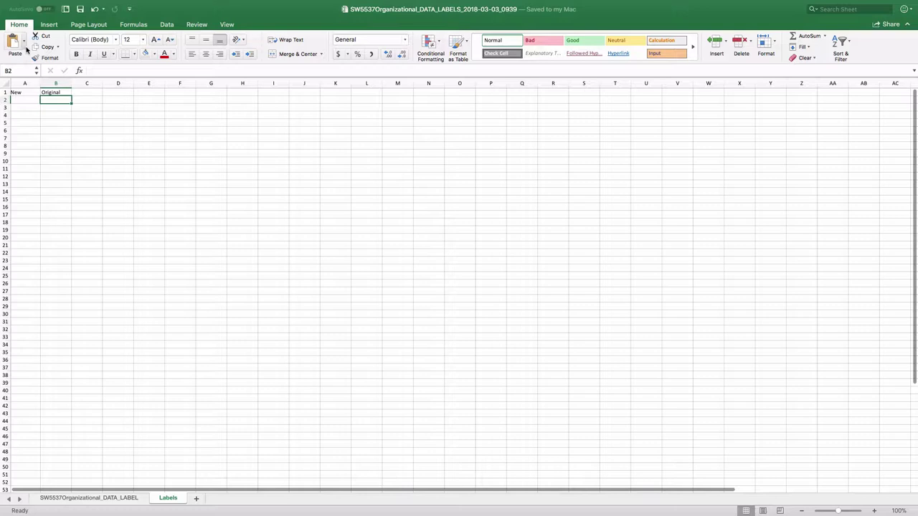
# Open the Paste options dropdown on the Home tab
pyautogui.click(25, 41)
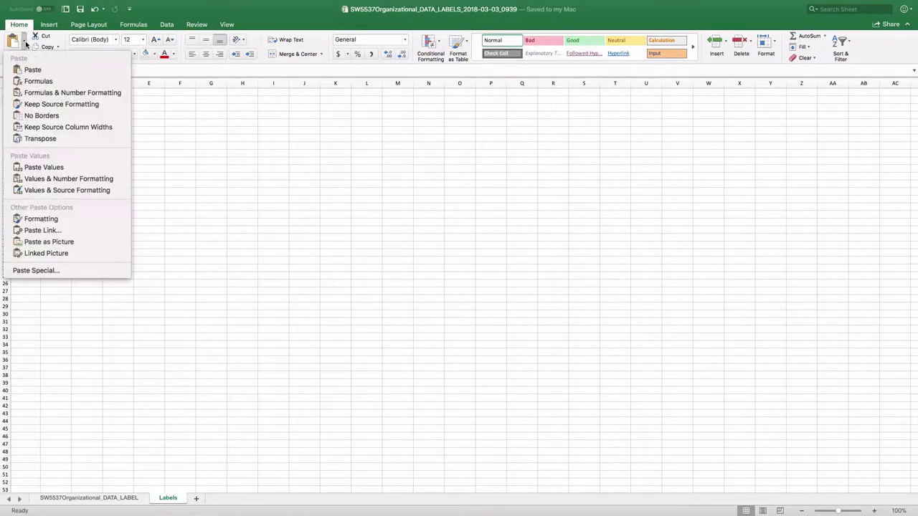
# Paste the headers transposed down column B from B2 and AutoFit column B to the longest label
pyautogui.click(42, 139)
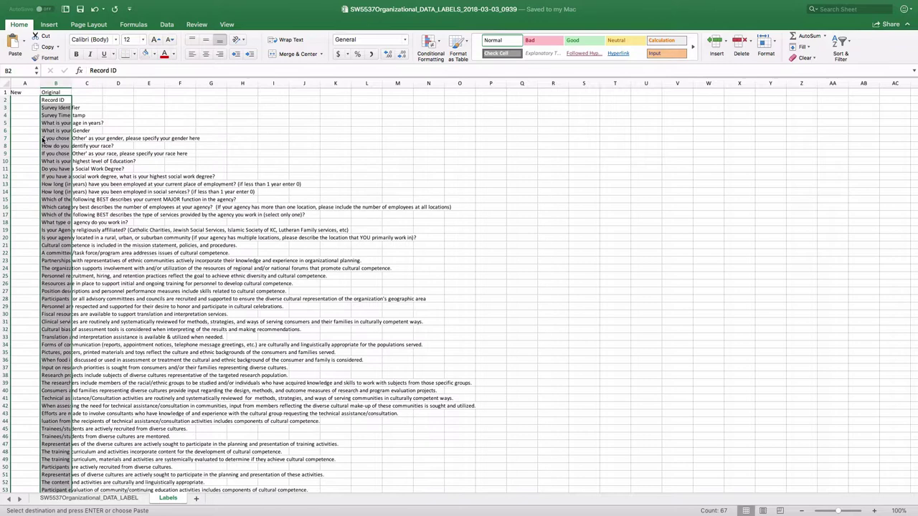
pyautogui.doubleClick(72, 84)
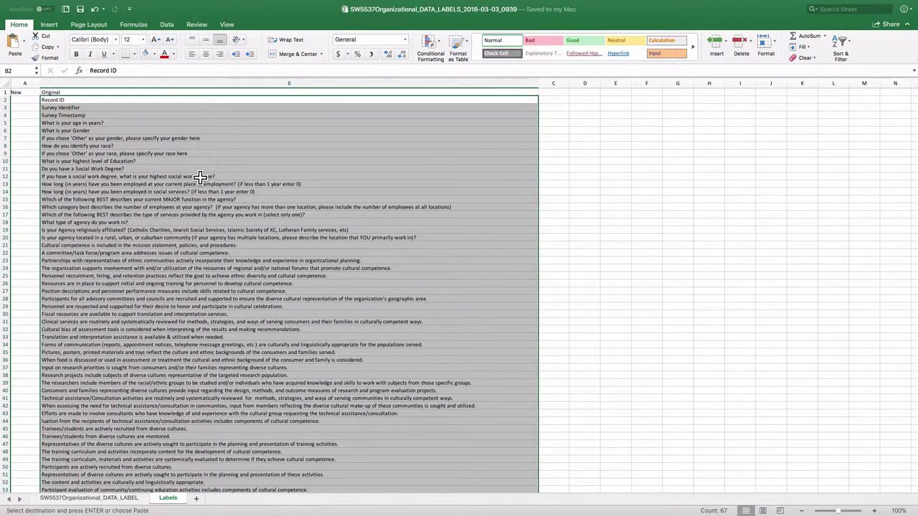
pyautogui.scroll(-3, 200, 176)
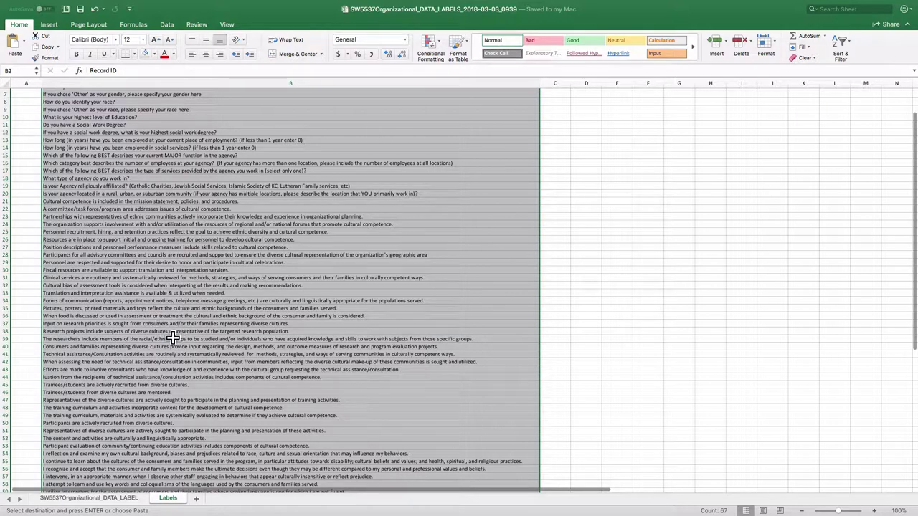
pyautogui.click(98, 379)
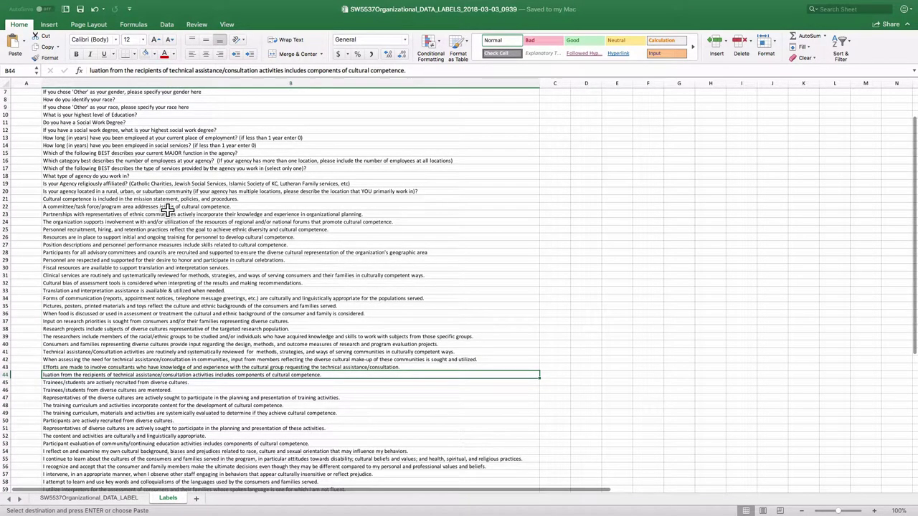
pyautogui.scroll(3, 167, 208)
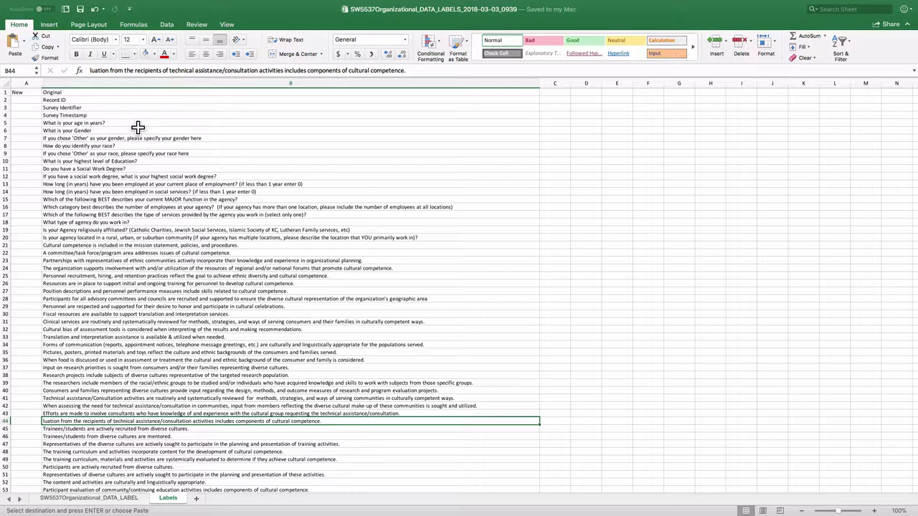
# Enter short names ID in A2 and SID in A3 of the New column
pyautogui.click(25, 99)
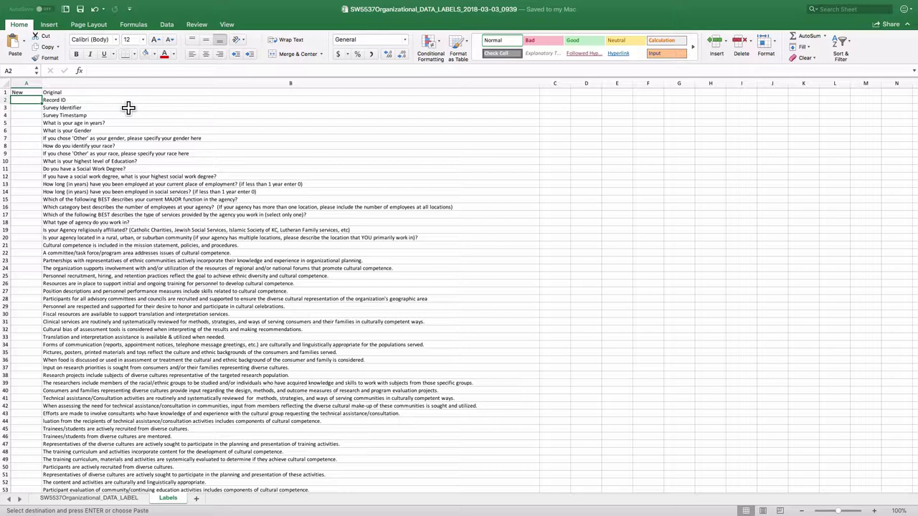
pyautogui.write('ID')
pyautogui.press('Return')
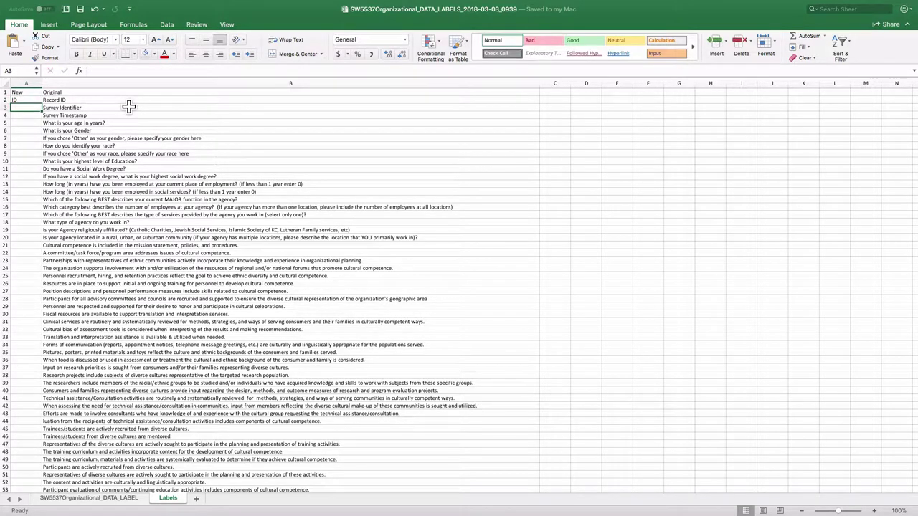
pyautogui.write('A')
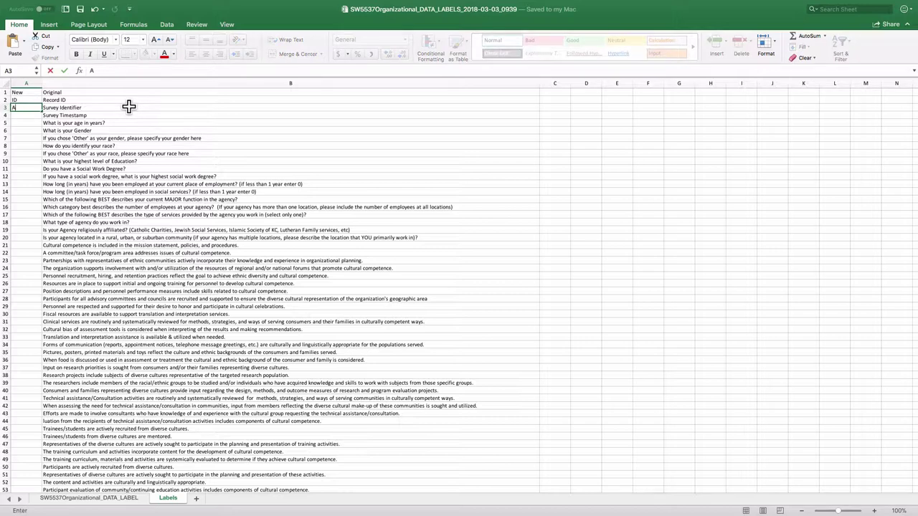
pyautogui.press('BackSpace')
pyautogui.write('SID')
pyautogui.press('Return')
pyautogui.press('Down')
pyautogui.press('Down')
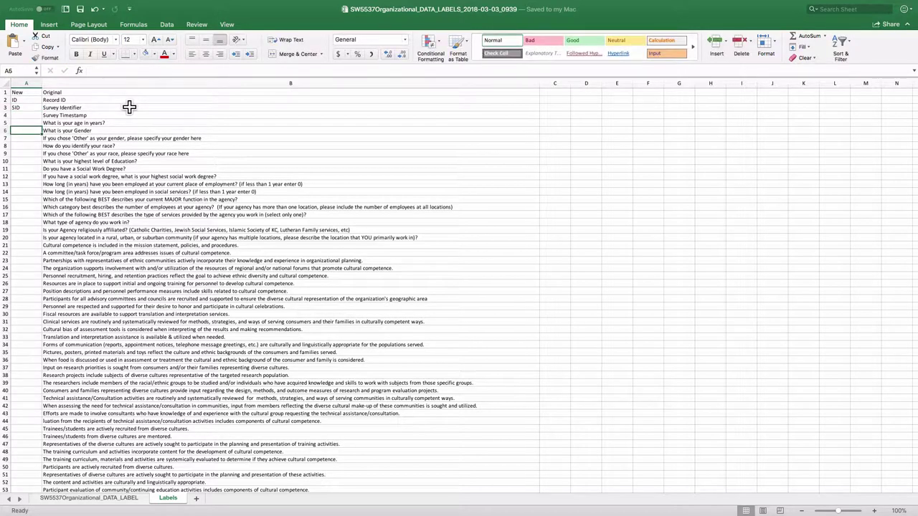
pyautogui.press('Up')
pyautogui.press('Up')
# Enter time, age, gender and etc in A4 through A7
pyautogui.write('time')
pyautogui.press('Return')
pyautogui.write('age')
pyautogui.press('Return')
pyautogui.write('gender')
pyautogui.press('Return')
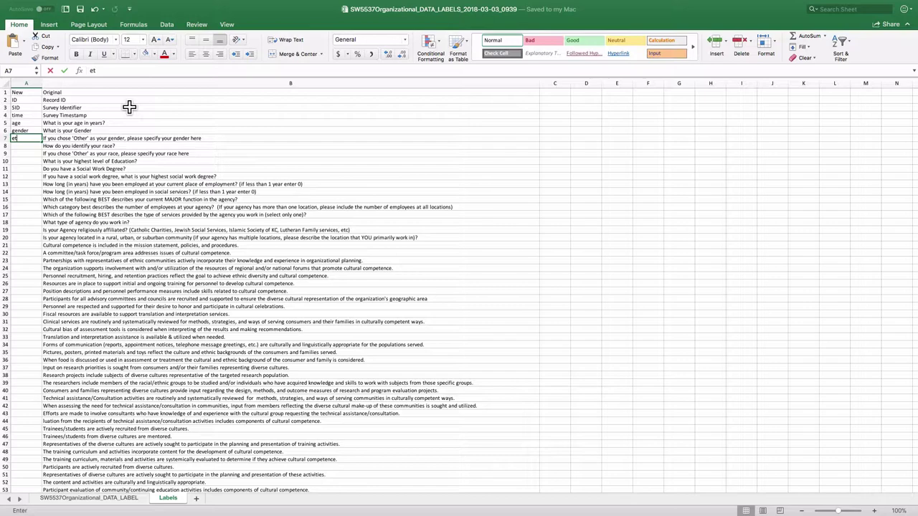
pyautogui.write('etc')
pyautogui.press('Return')
pyautogui.scroll(-6, 225, 251)
pyautogui.scroll(-5, 224, 250)
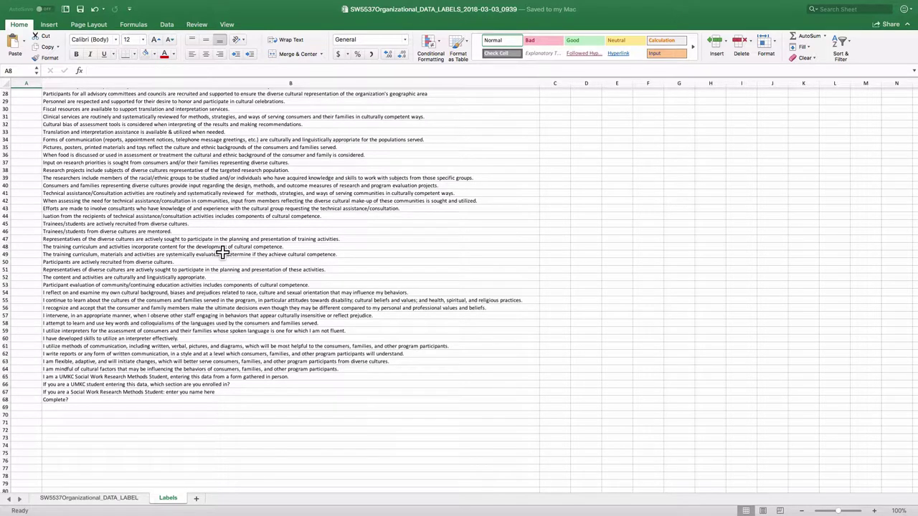
pyautogui.scroll(15, 307, 209)
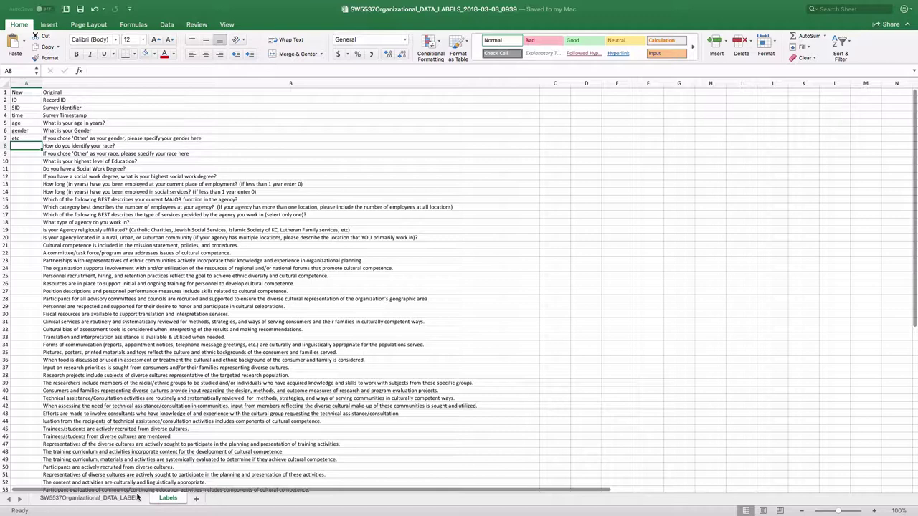
# Select the entire survey data sheet and copy it
pyautogui.click(127, 498)
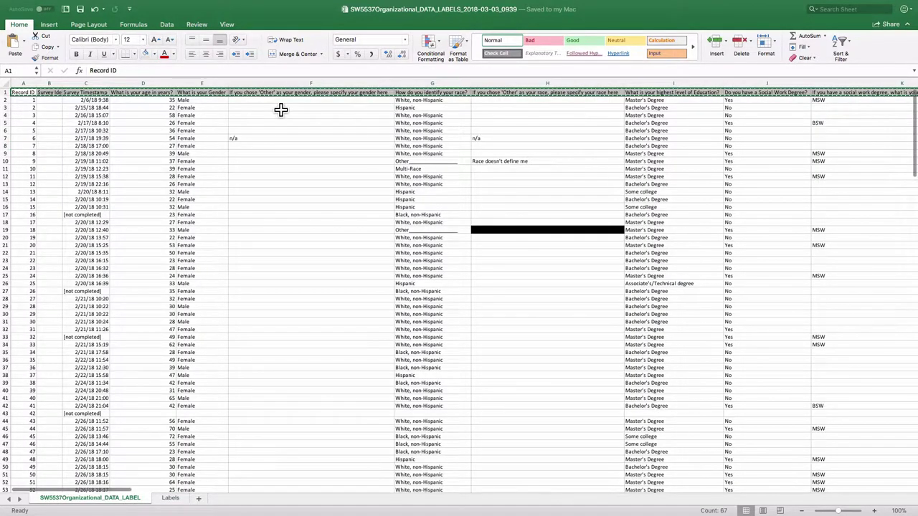
pyautogui.click(213, 154)
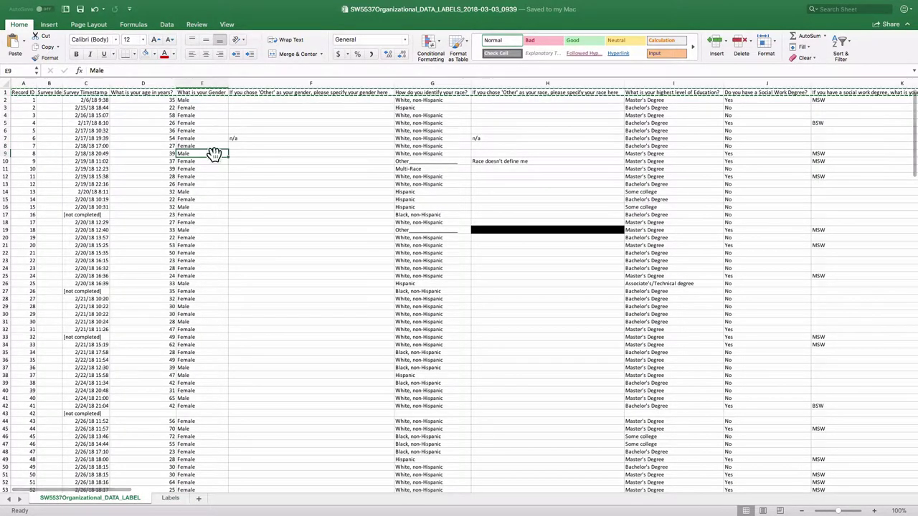
pyautogui.click(10, 87)
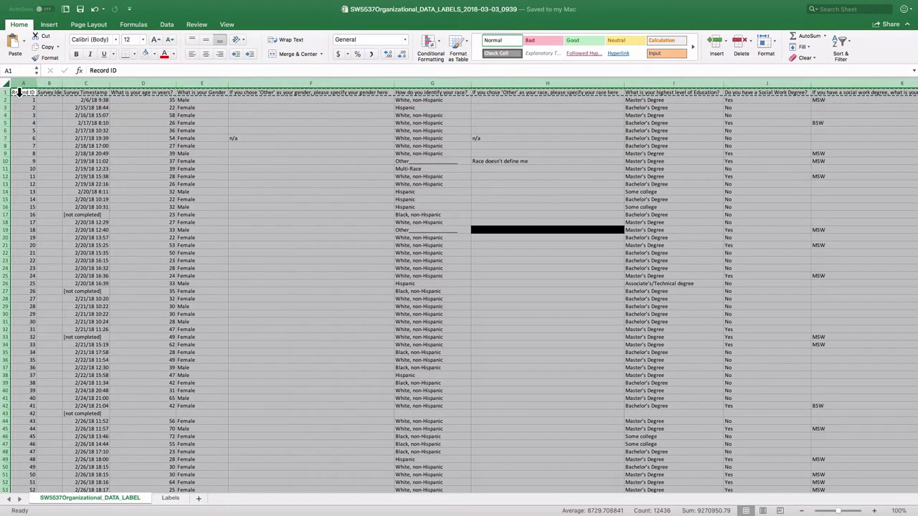
pyautogui.press('super+c')
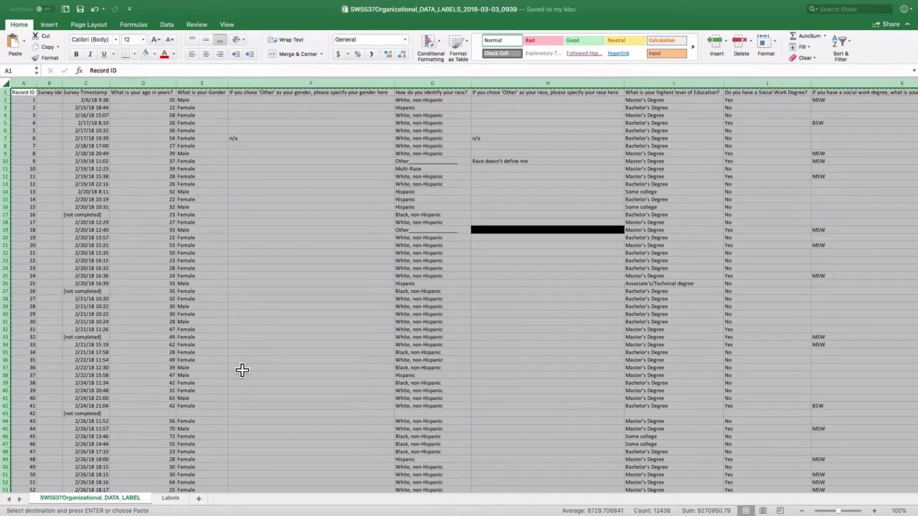
# Add a new sheet named MyData and paste the survey data into it
pyautogui.click(198, 498)
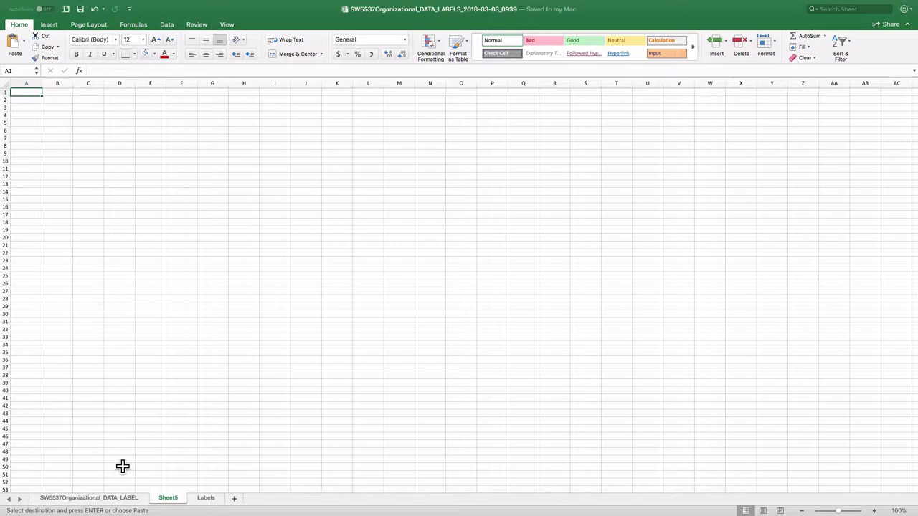
pyautogui.doubleClick(170, 499)
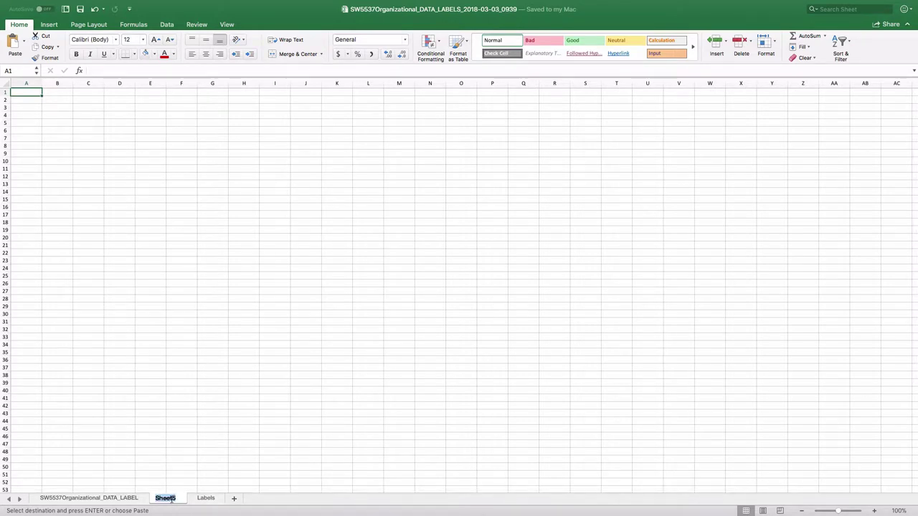
pyautogui.write('MyData')
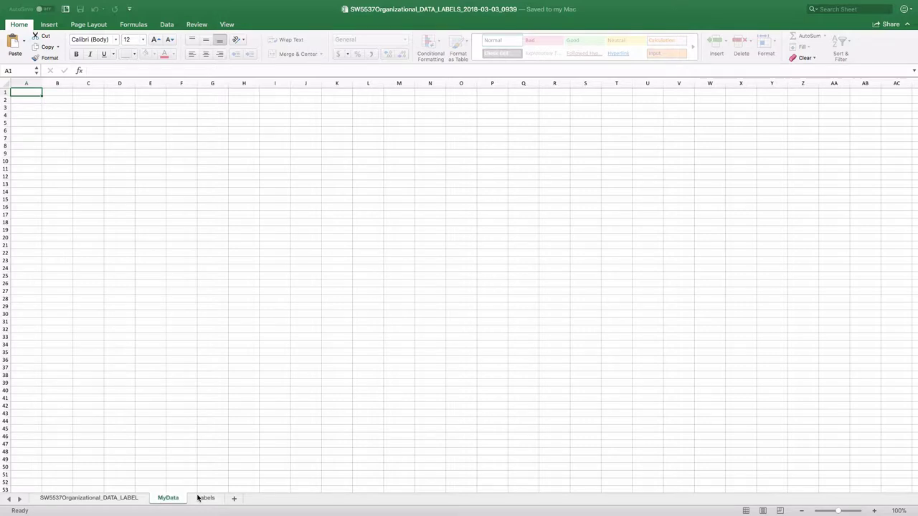
pyautogui.press('Return')
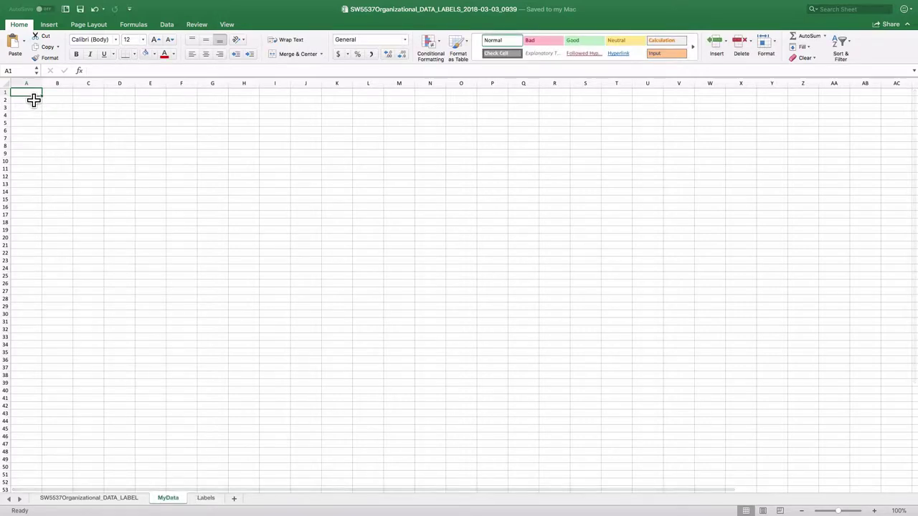
pyautogui.press('super+v')
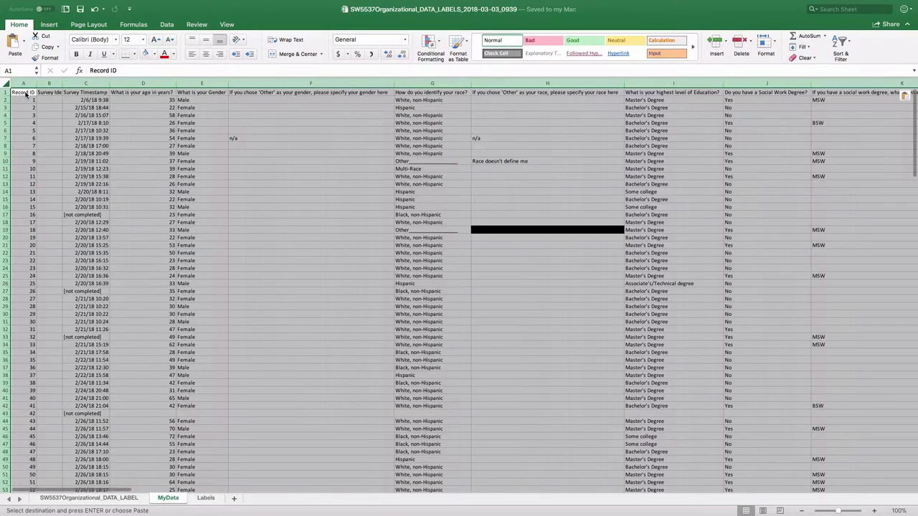
# Delete the Survey Identifier column (column B) from MyData
pyautogui.click(224, 164)
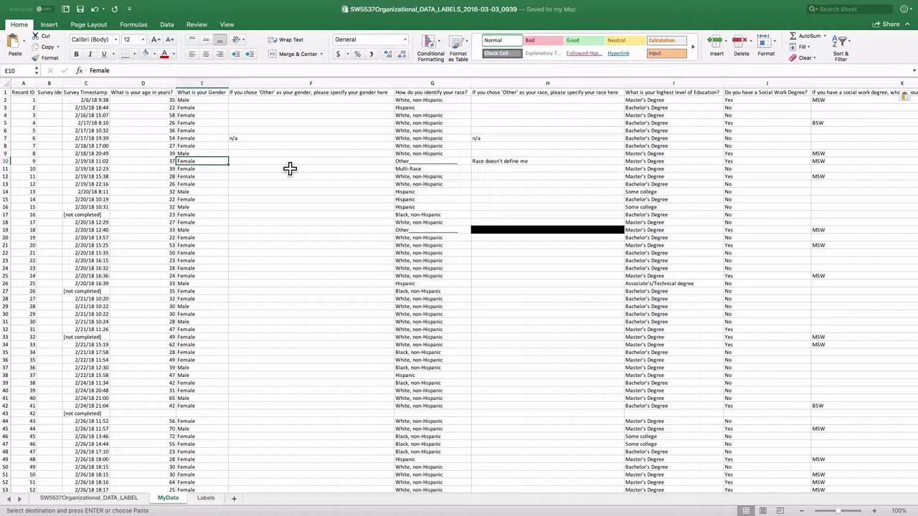
pyautogui.scroll(-1, 221, 151)
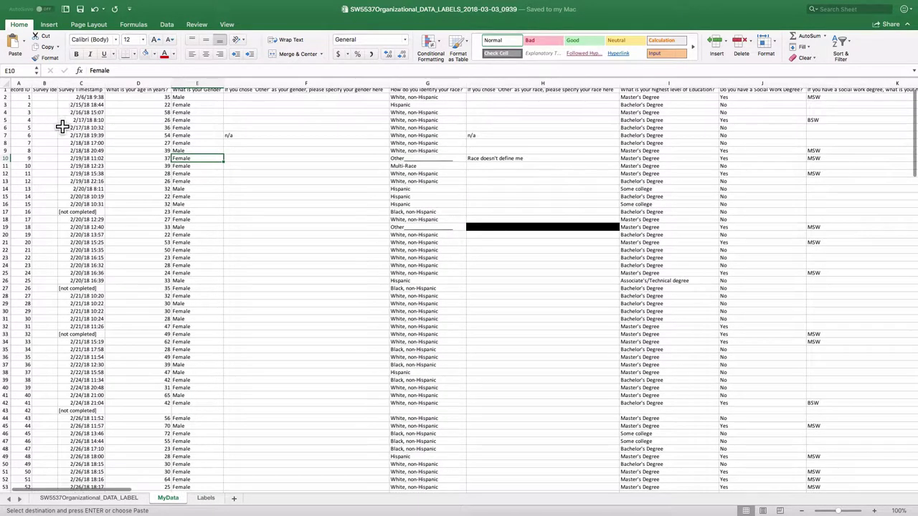
pyautogui.scroll(1, 59, 118)
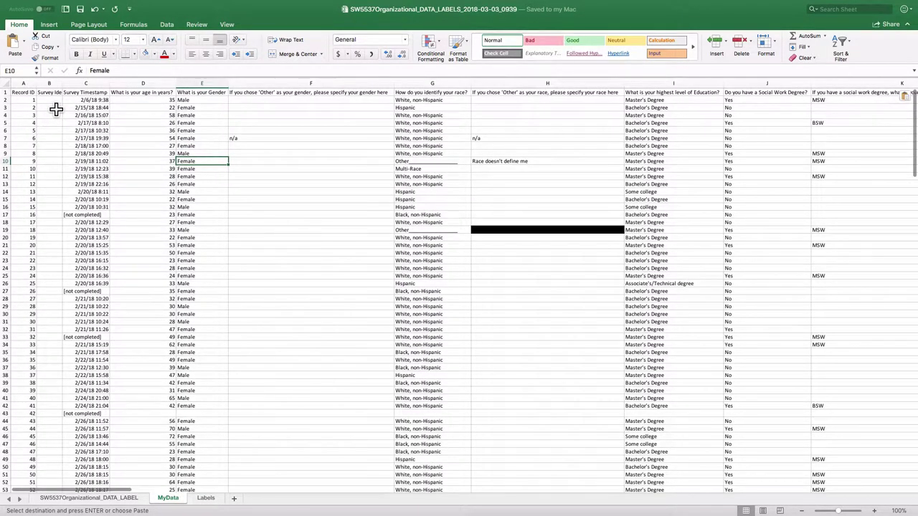
pyautogui.moveTo(55, 100); pyautogui.dragTo(59, 210)
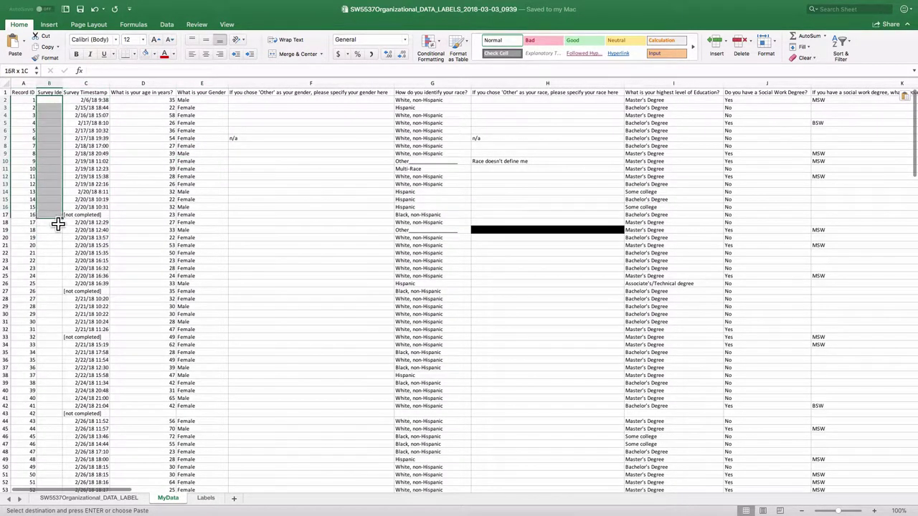
pyautogui.click(60, 86)
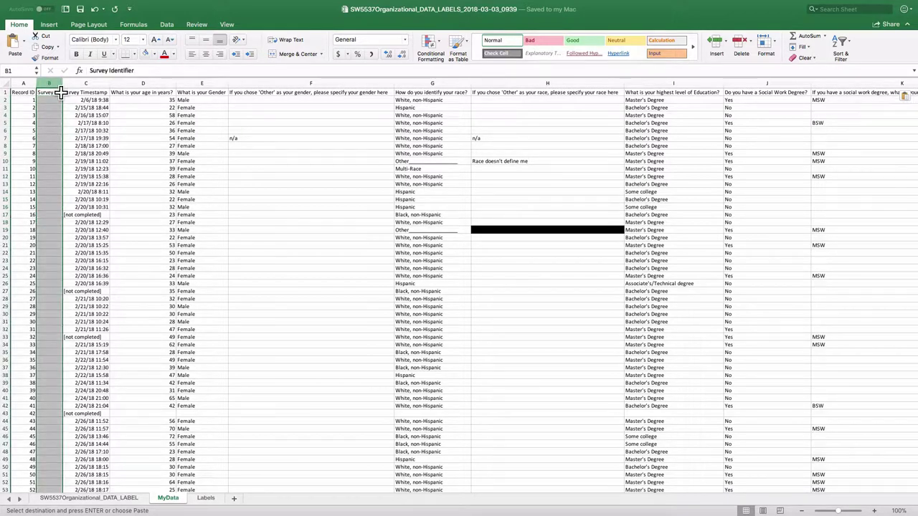
pyautogui.rightClick(55, 85)
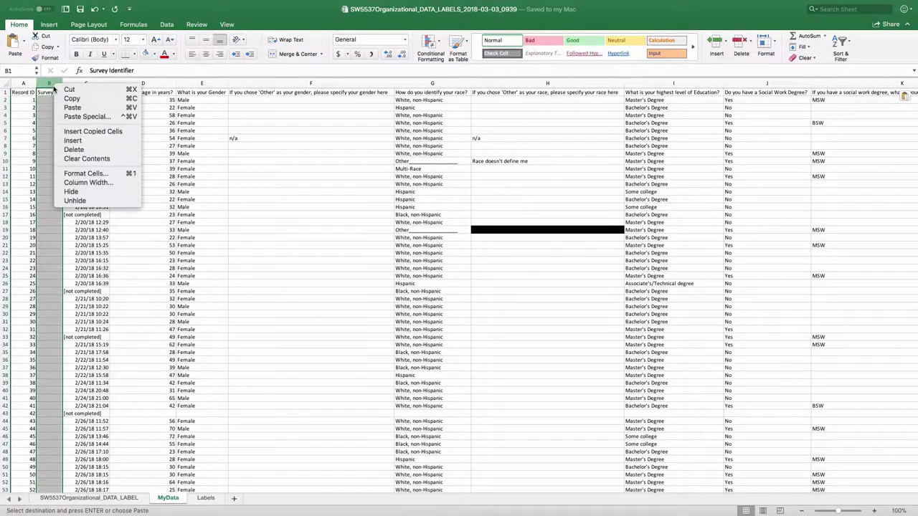
pyautogui.click(72, 149)
pyautogui.click(76, 147)
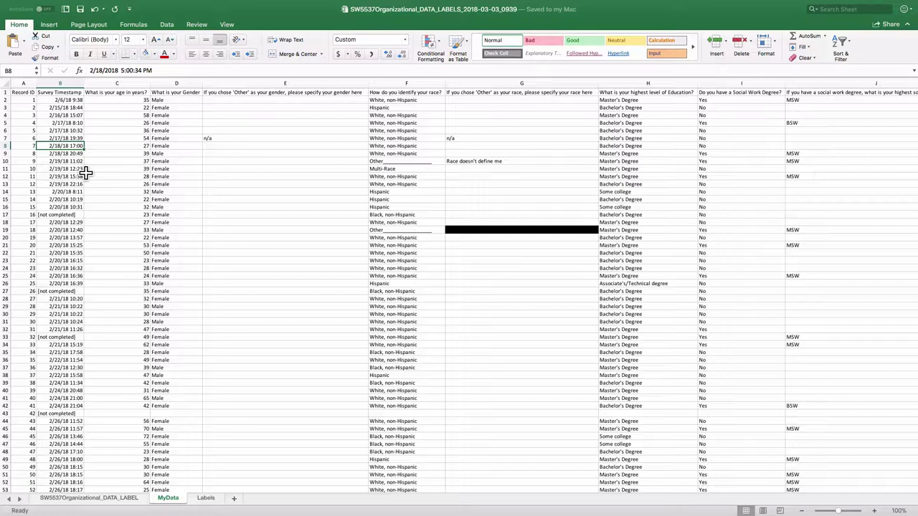
# Delete the Survey Timestamp column and scroll right to review the remaining columns
pyautogui.click(74, 84)
pyautogui.rightClick(68, 85)
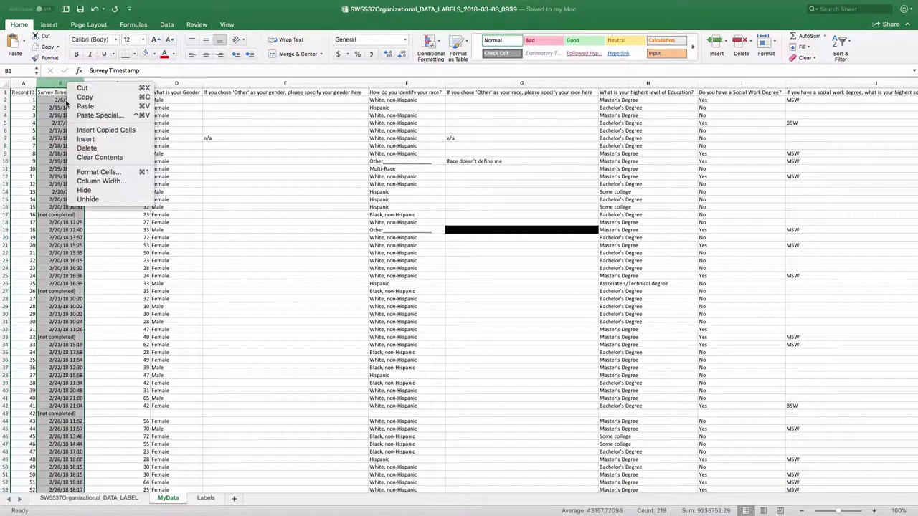
pyautogui.click(87, 148)
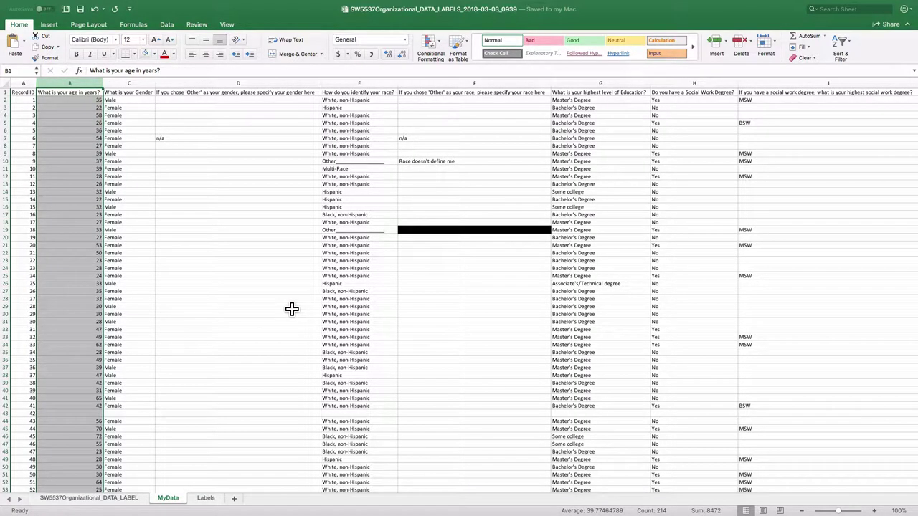
pyautogui.hscroll(10, 292, 309)
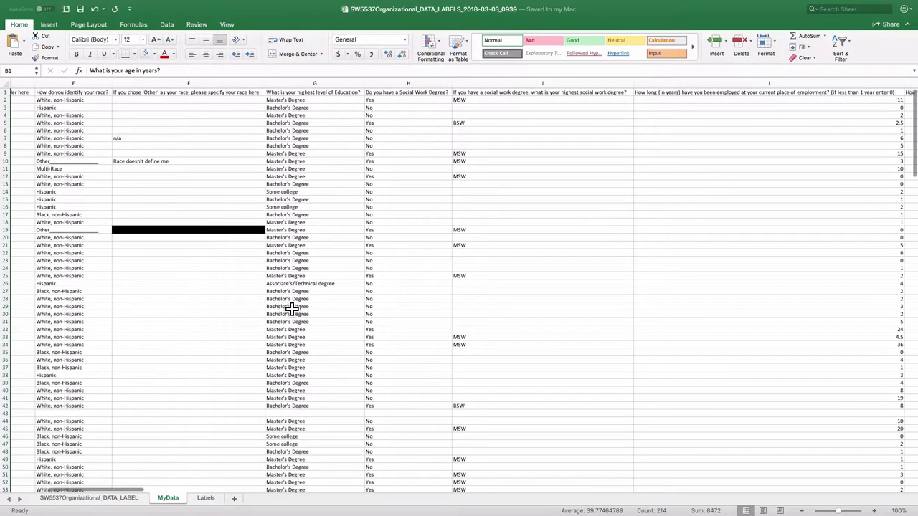
pyautogui.hscroll(3, 292, 309)
pyautogui.hscroll(12, 292, 309)
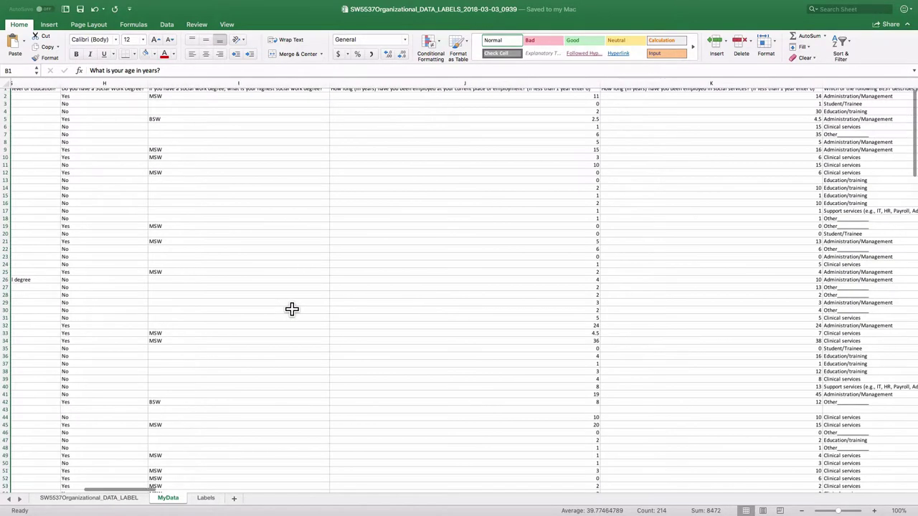
pyautogui.hscroll(2, 292, 309)
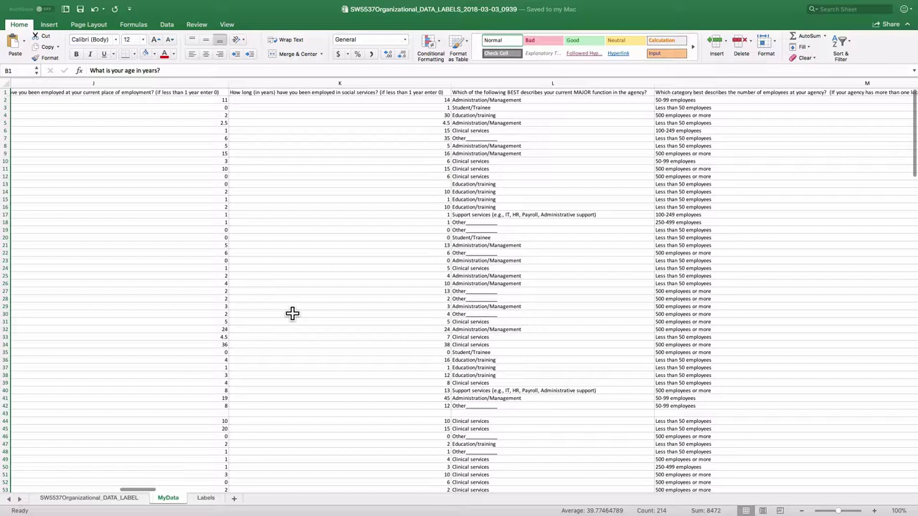
pyautogui.hscroll(5, 769, 267)
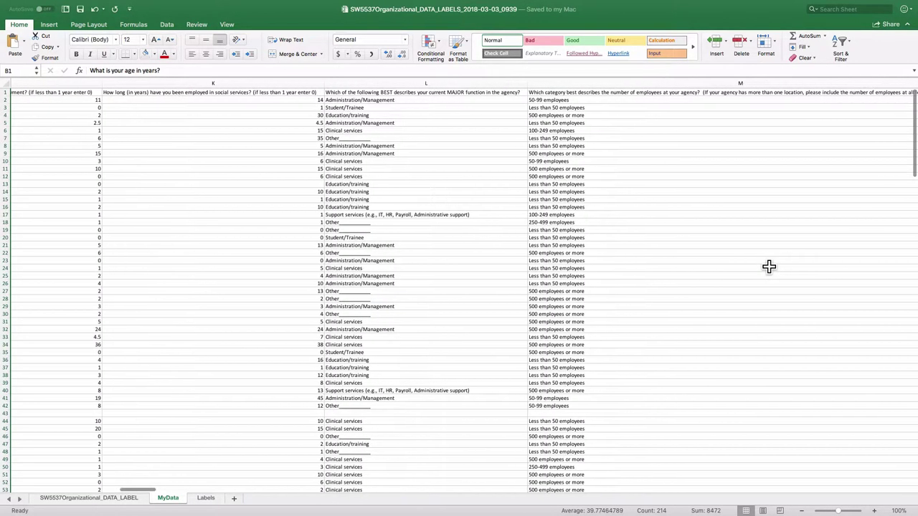
pyautogui.hscroll(6, 736, 269)
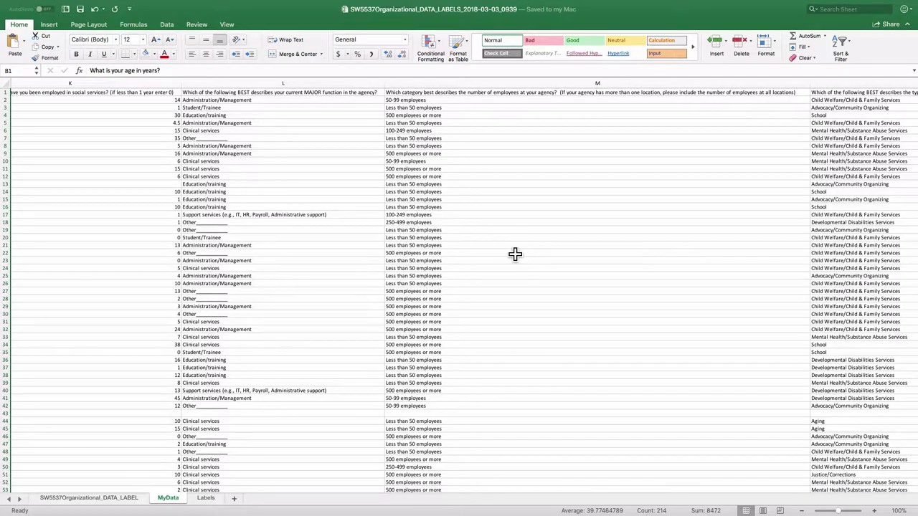
pyautogui.hscroll(-6, 520, 254)
pyautogui.hscroll(-1, 497, 254)
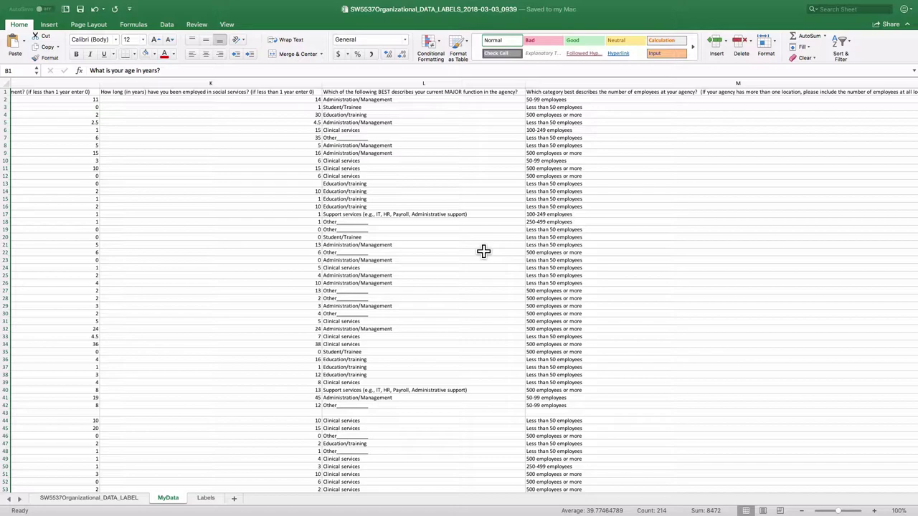
pyautogui.hscroll(10, 484, 251)
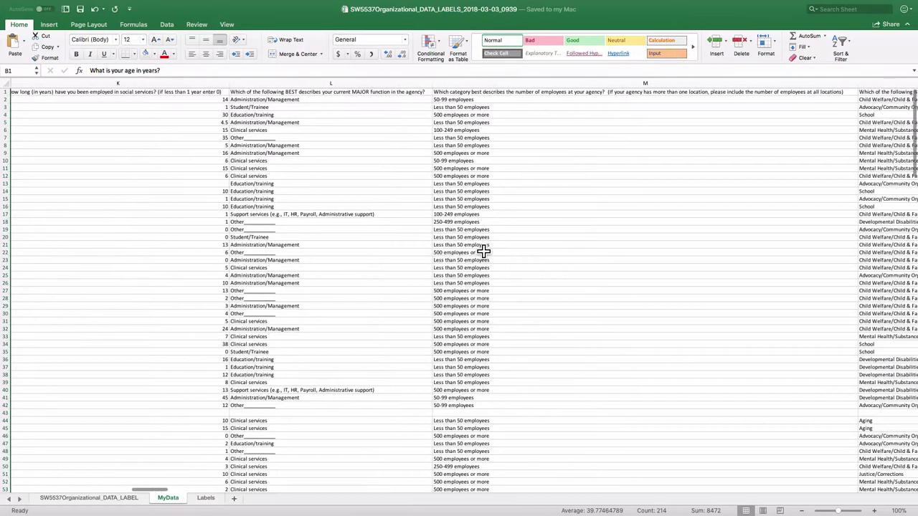
pyautogui.hscroll(10, 483, 251)
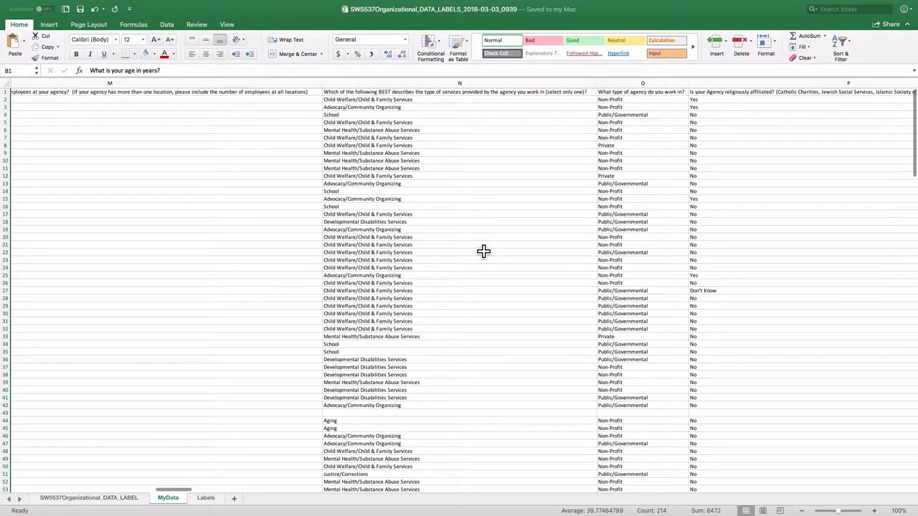
pyautogui.hscroll(8, 483, 250)
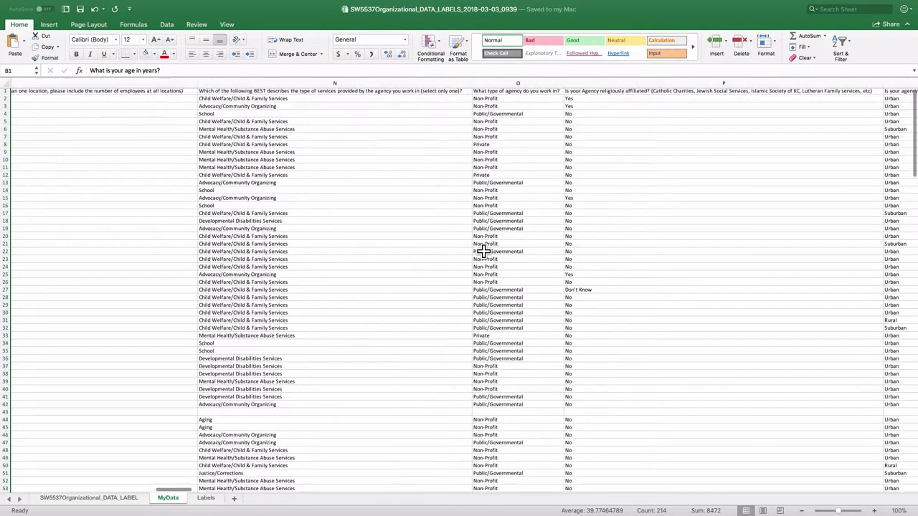
pyautogui.hscroll(8, 483, 251)
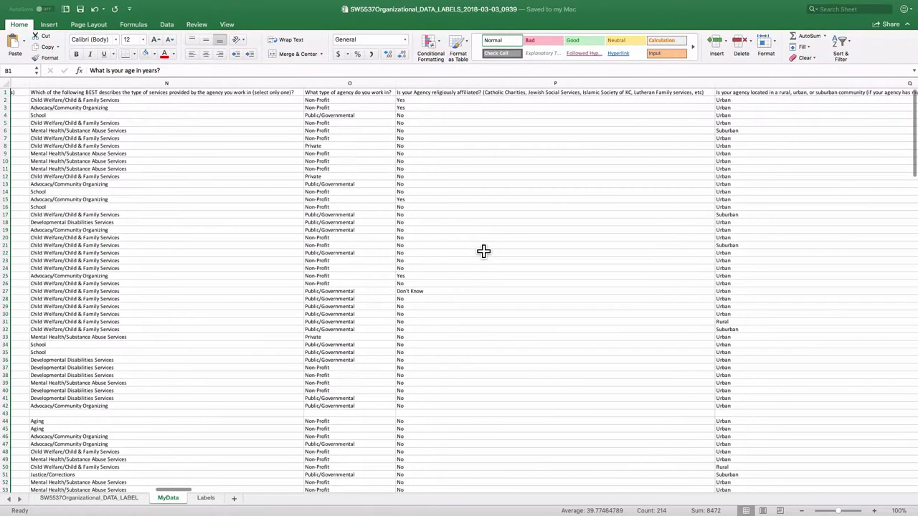
pyautogui.hscroll(8, 483, 251)
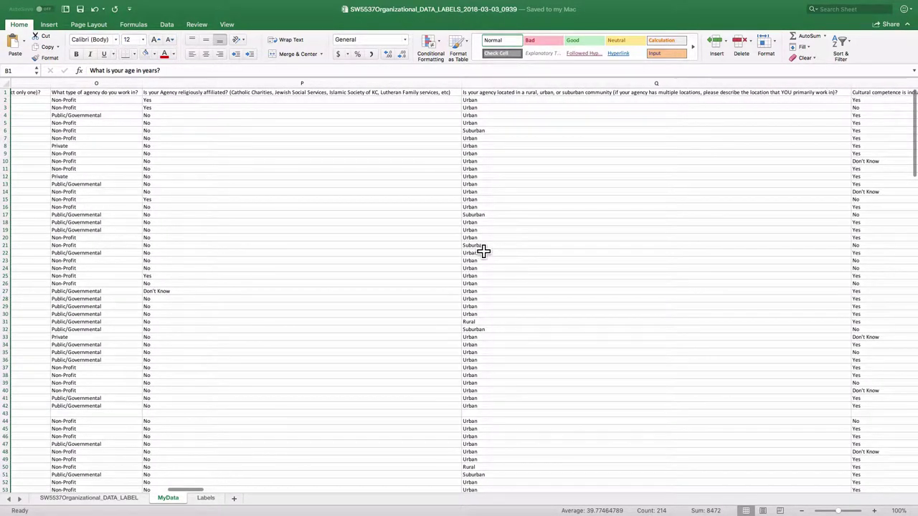
# Select columns A through Q, Record ID to the rural/urban question, and copy them
pyautogui.moveTo(611, 95); pyautogui.dragTo(111, 132)
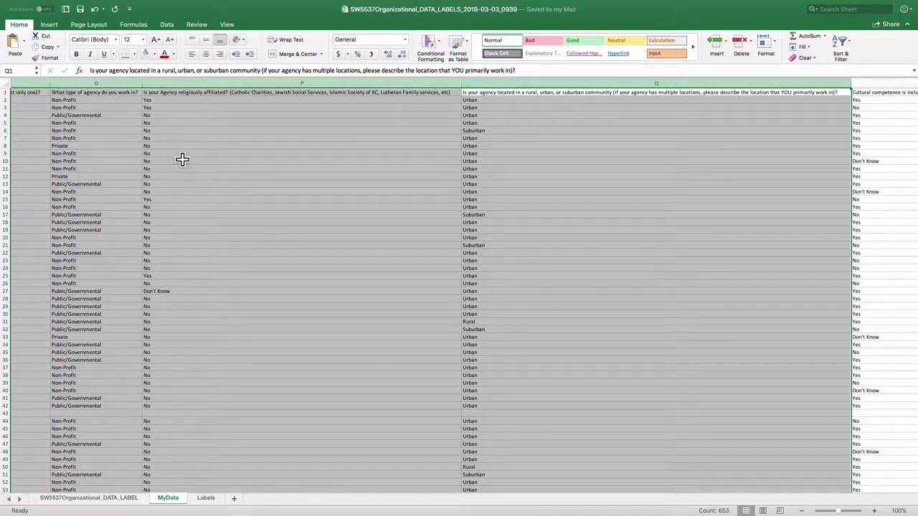
pyautogui.hscroll(-10, 324, 199)
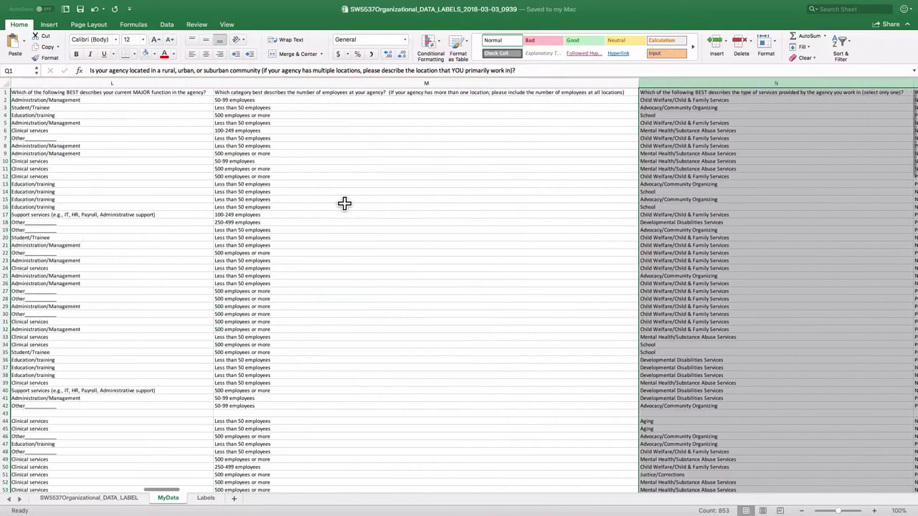
pyautogui.hscroll(-15, 344, 204)
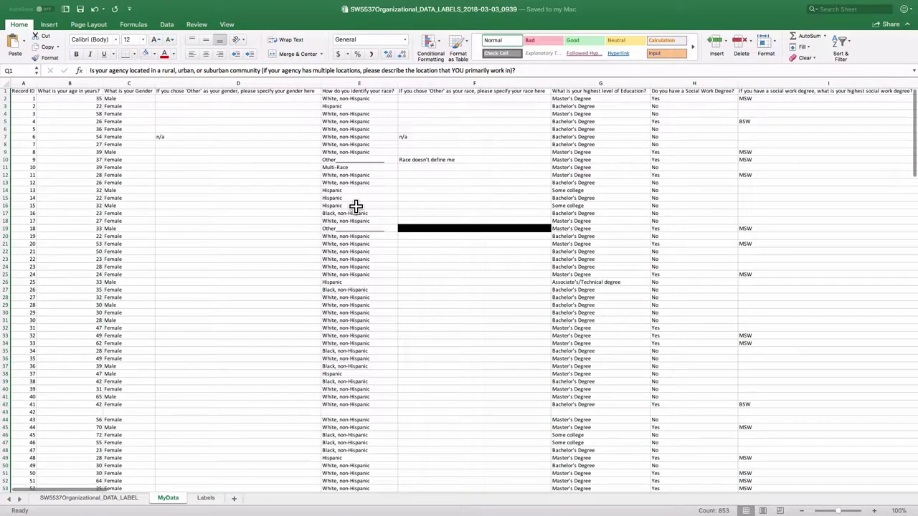
pyautogui.keyDown('shift'); pyautogui.click(29, 85); pyautogui.keyUp('shift')
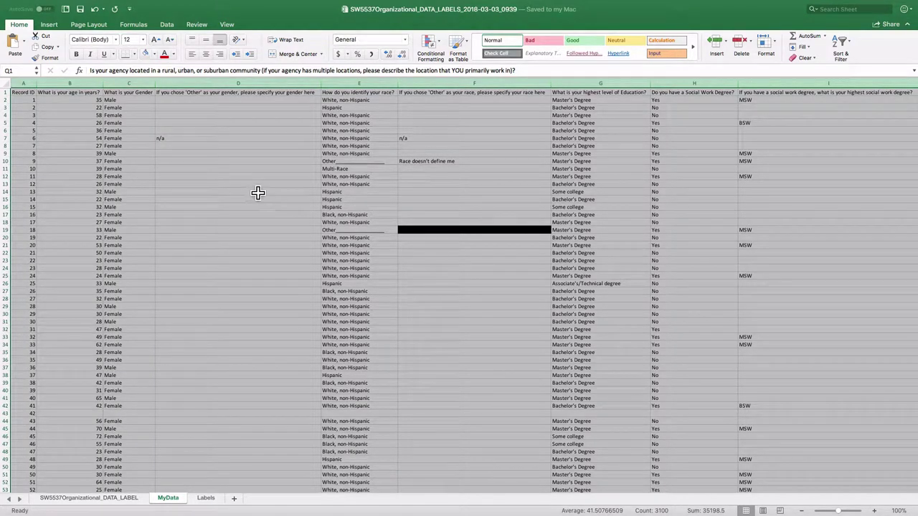
pyautogui.hscroll(10, 256, 191)
pyautogui.hscroll(10, 258, 192)
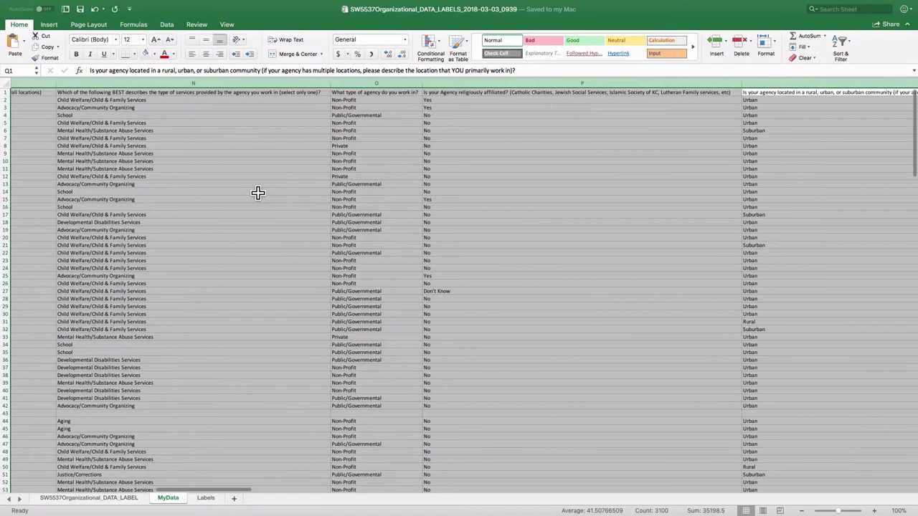
pyautogui.hscroll(2, 257, 192)
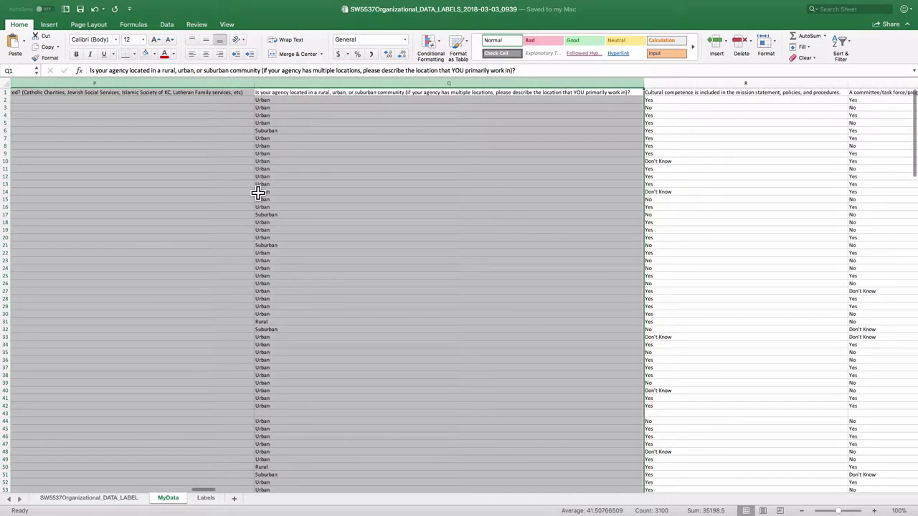
pyautogui.hscroll(-1, 176, 176)
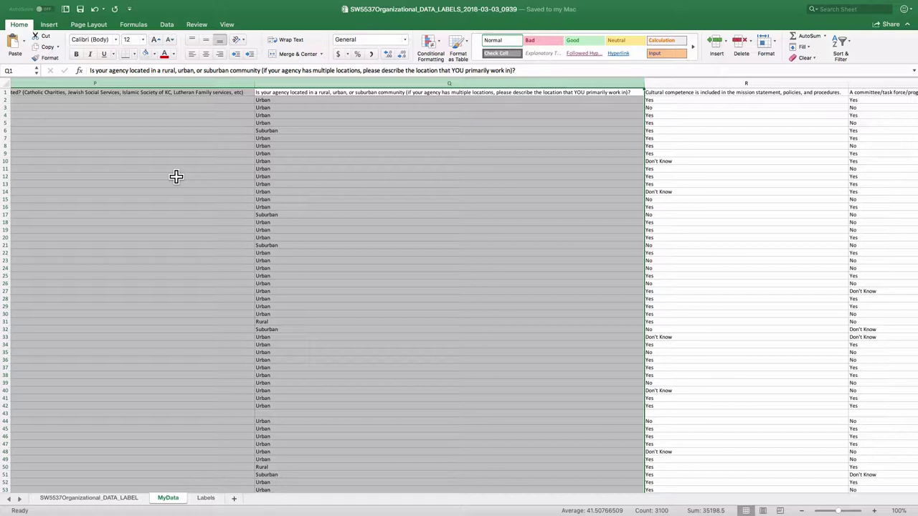
pyautogui.press('super+c')
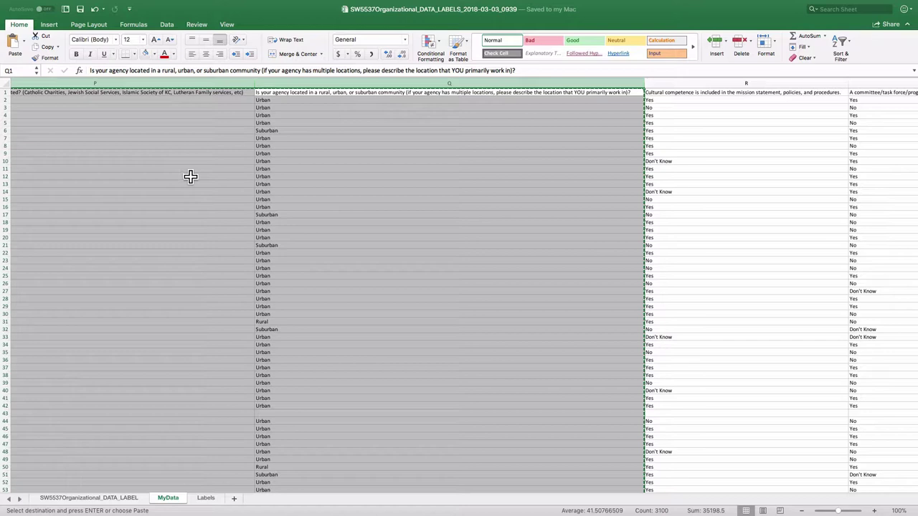
# Add a sheet named mysmalldata and paste the copied survey columns into it
pyautogui.click(235, 499)
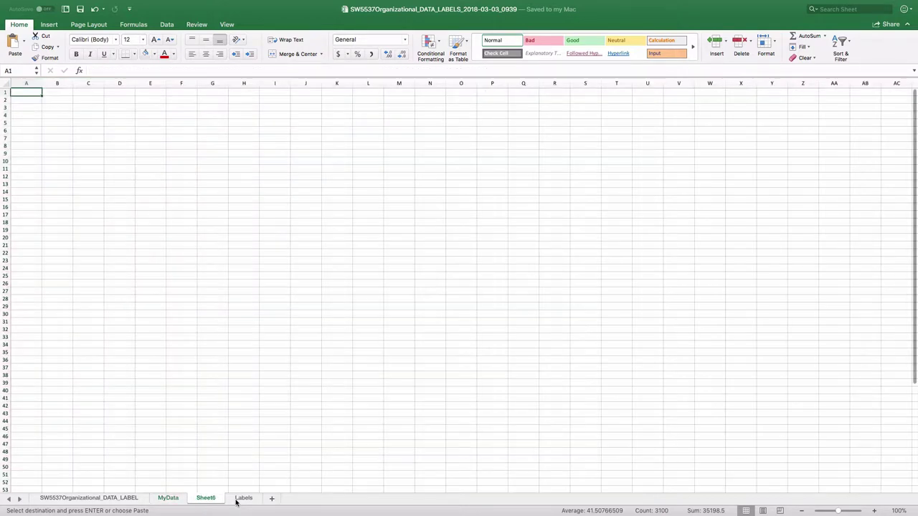
pyautogui.doubleClick(206, 499)
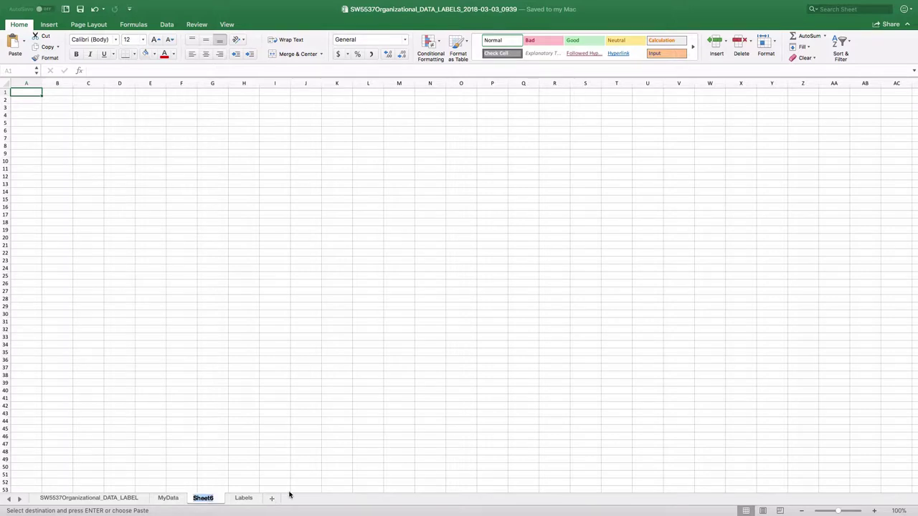
pyautogui.write('mysmall')
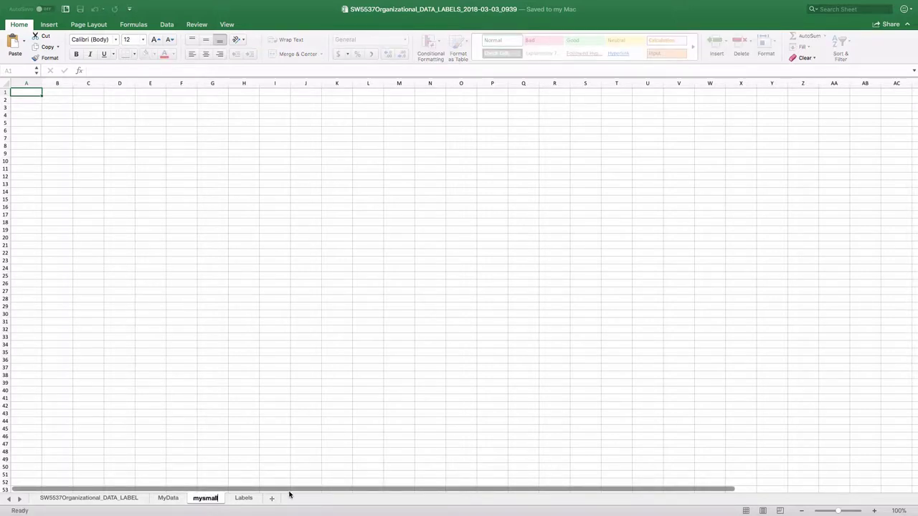
pyautogui.write('data')
pyautogui.press('Return')
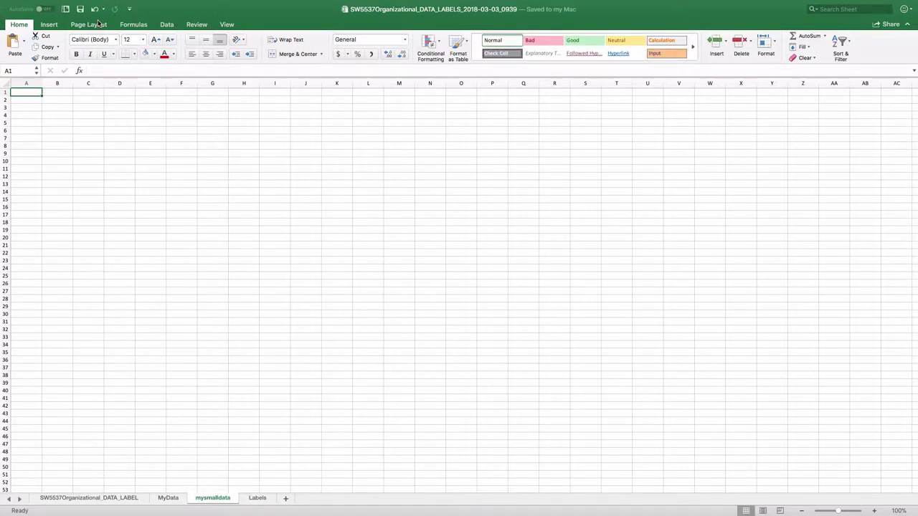
pyautogui.press('super+v')
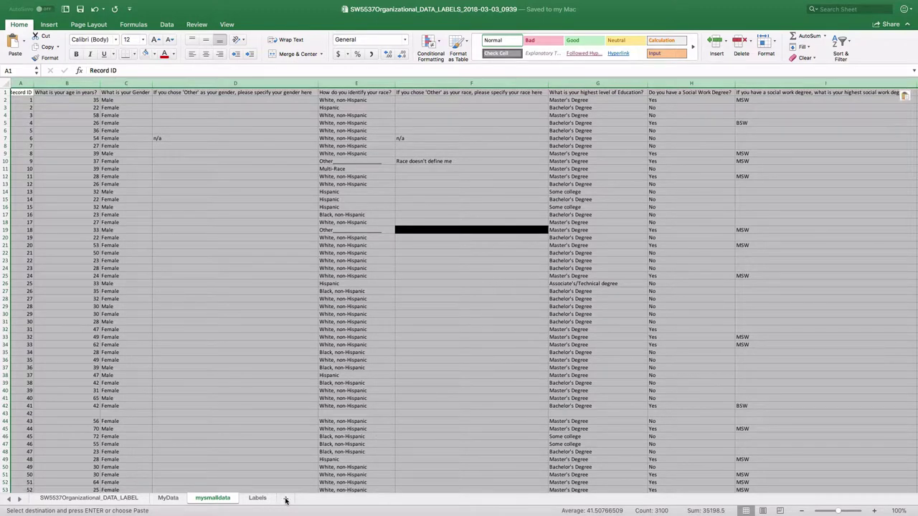
# Add another empty sheet named smalldatalabels
pyautogui.click(285, 499)
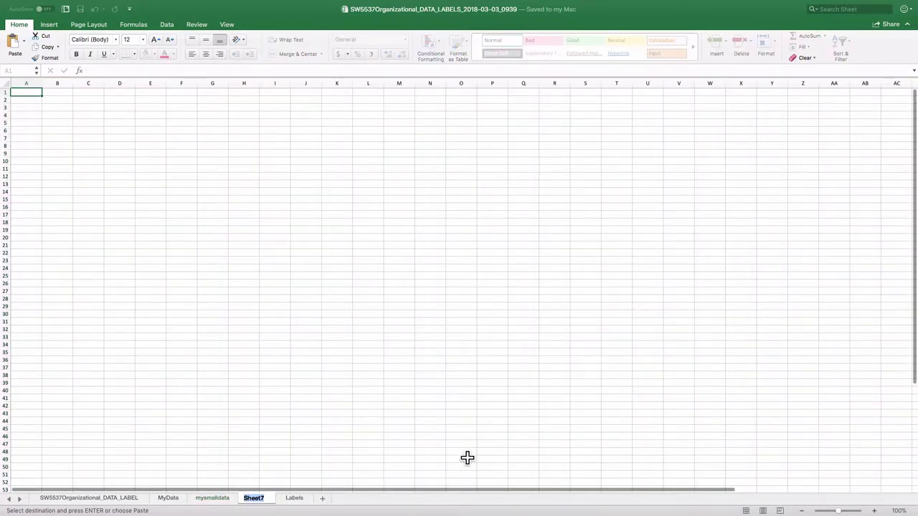
pyautogui.write('smalldata')
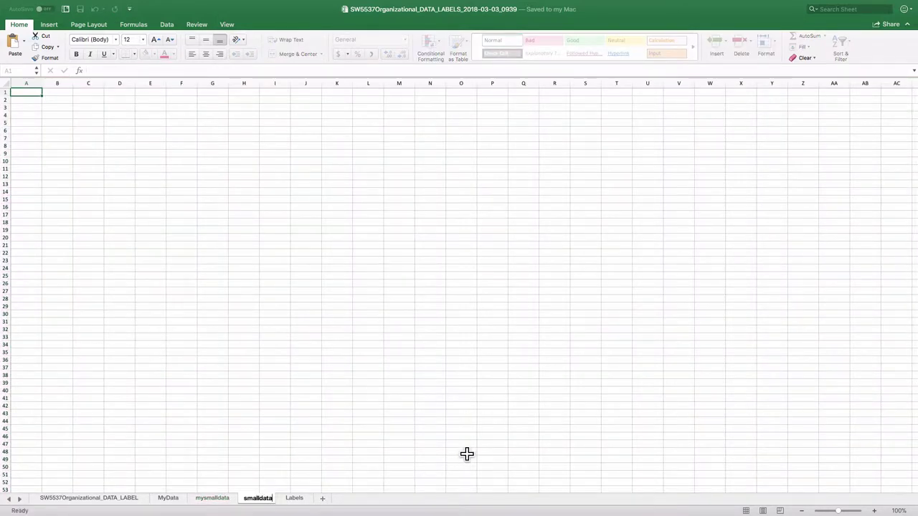
pyautogui.write('lab')
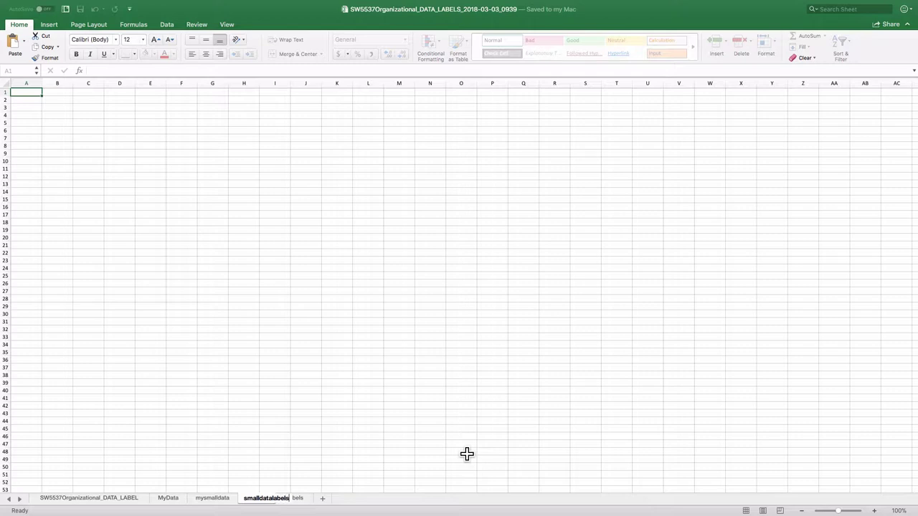
pyautogui.write('els')
pyautogui.press('Return')
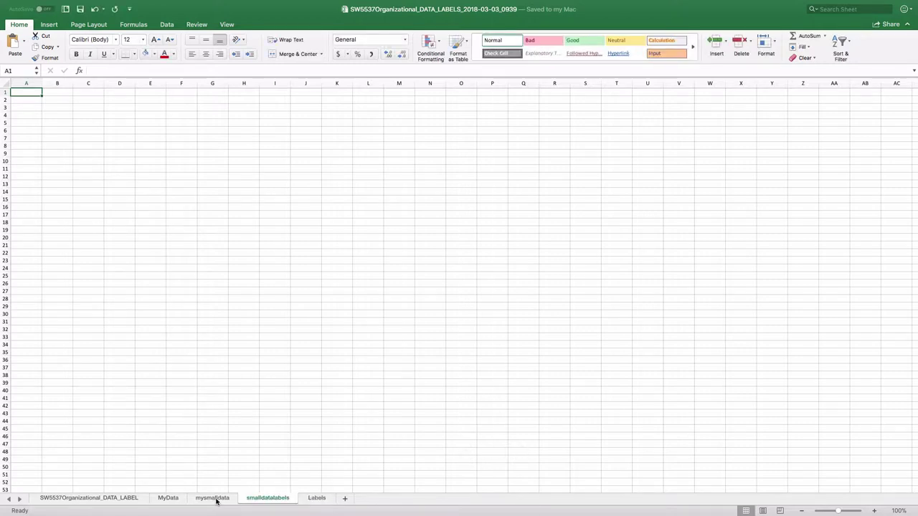
# Copy the long question-header row from the mysmalldata sheet
pyautogui.click(214, 497)
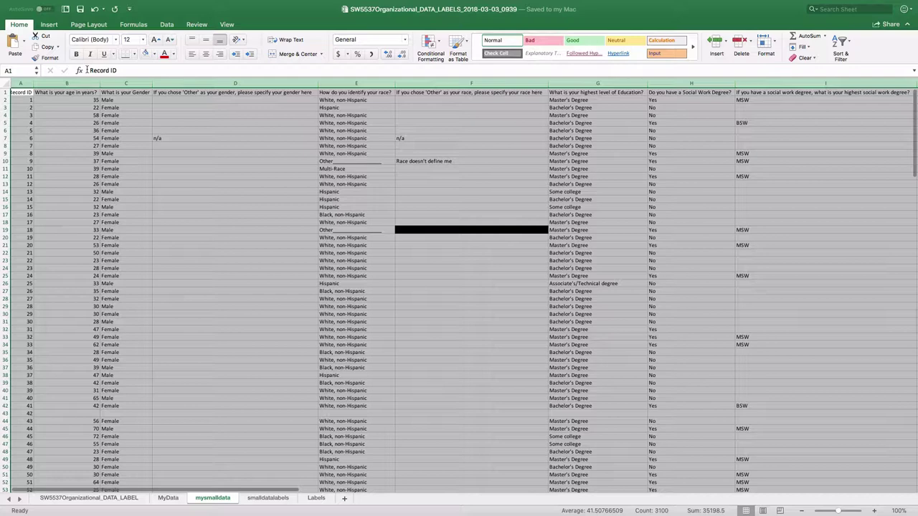
pyautogui.moveTo(30, 93); pyautogui.dragTo(639, 86)
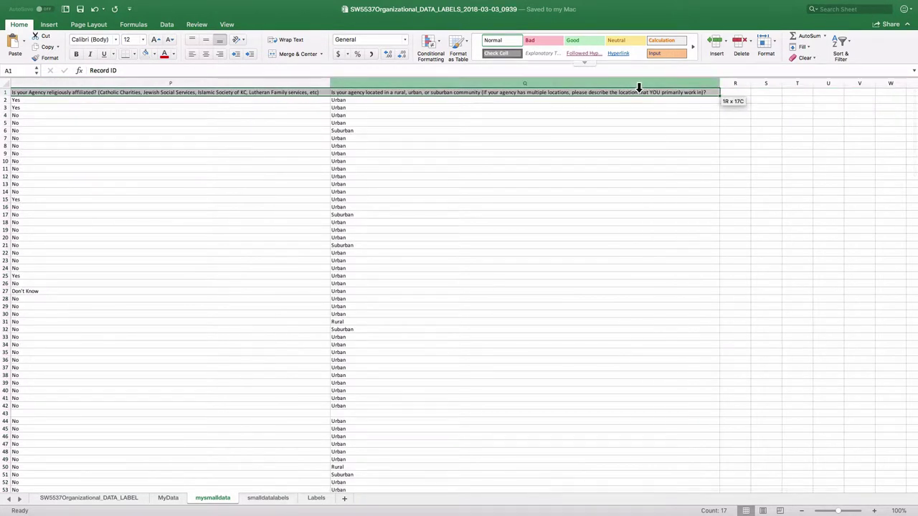
pyautogui.press('super+c')
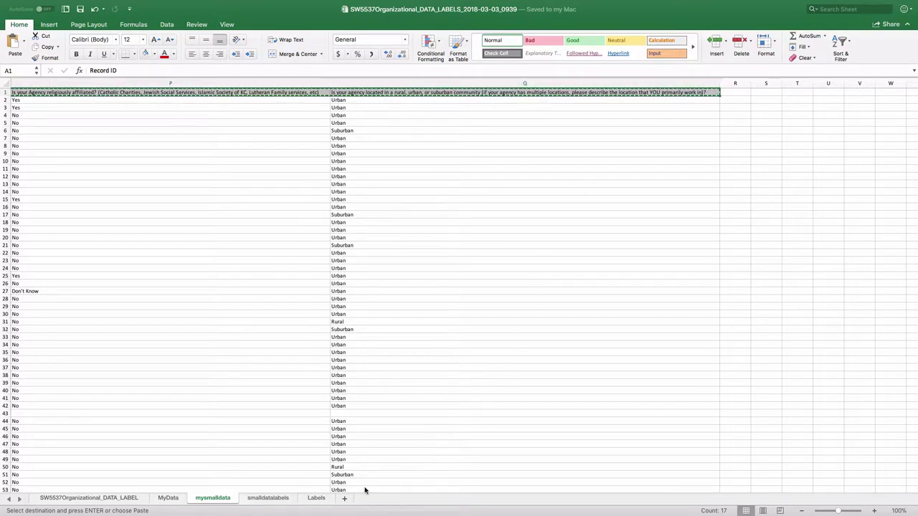
# Paste the headers transposed into B2:B18 of the smalldatalabels sheet using Paste Special
pyautogui.click(275, 498)
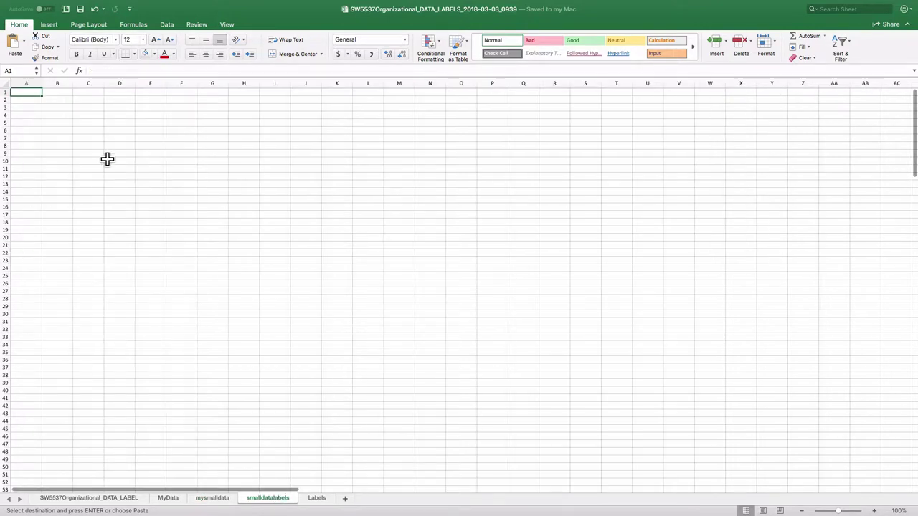
pyautogui.click(64, 103)
pyautogui.rightClick(64, 106)
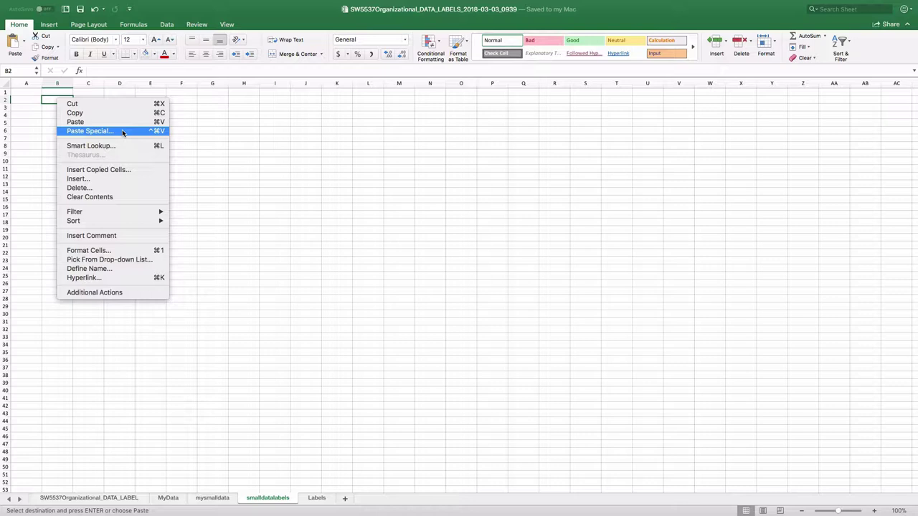
pyautogui.click(90, 131)
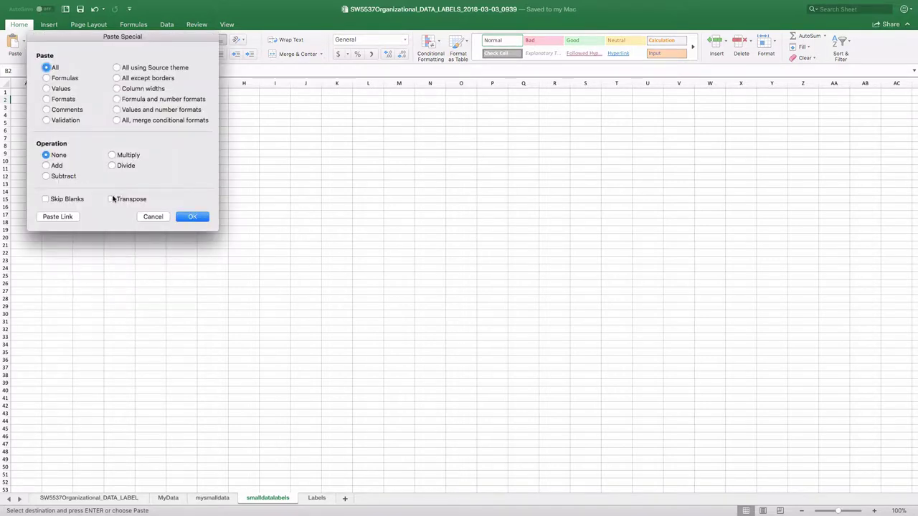
pyautogui.click(112, 198)
pyautogui.click(192, 216)
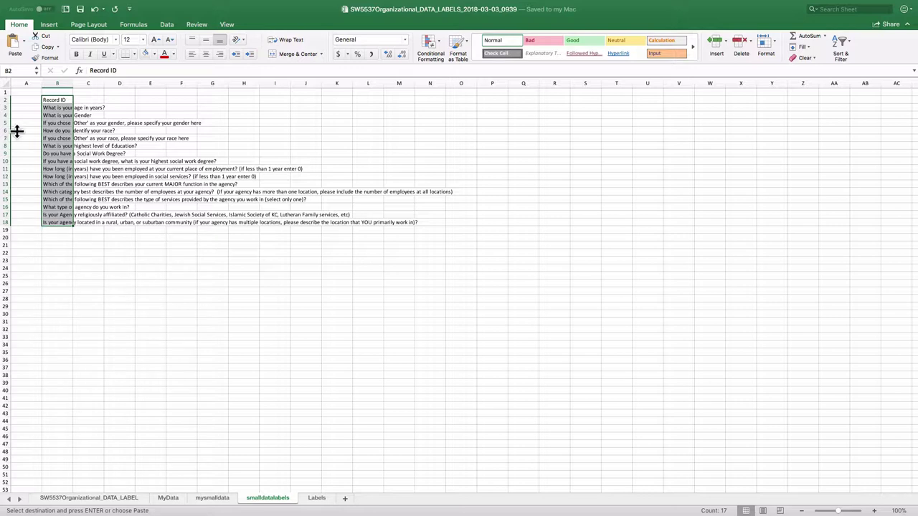
pyautogui.click(34, 93)
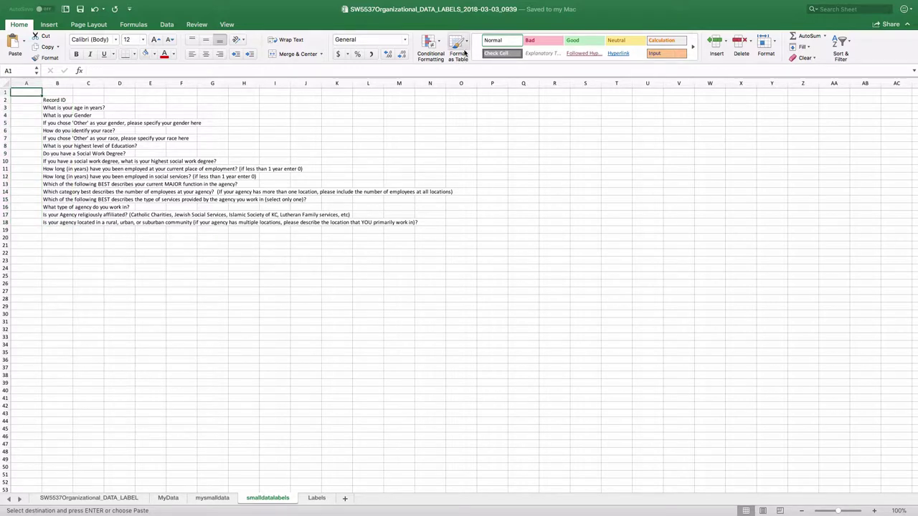
# Enter the column headings NEW in A1 and Original in B1
pyautogui.write('NEW')
pyautogui.press('Tab')
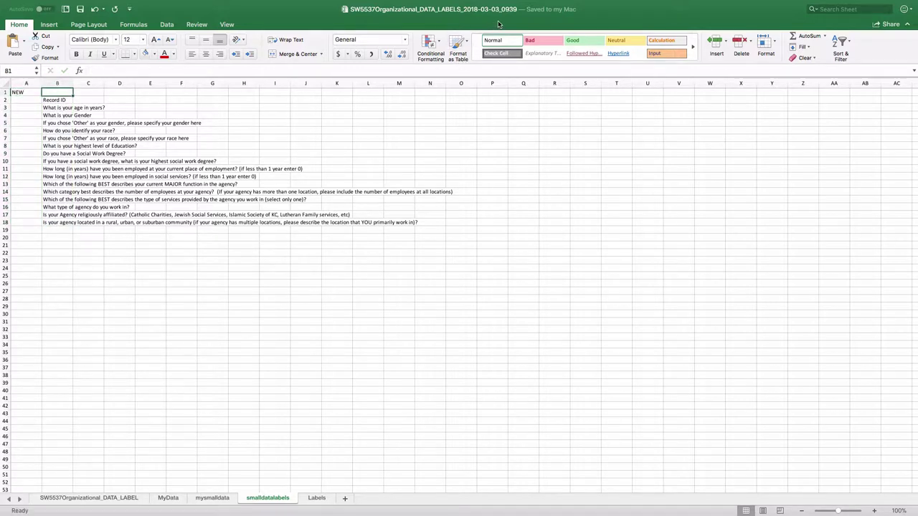
pyautogui.write('Original')
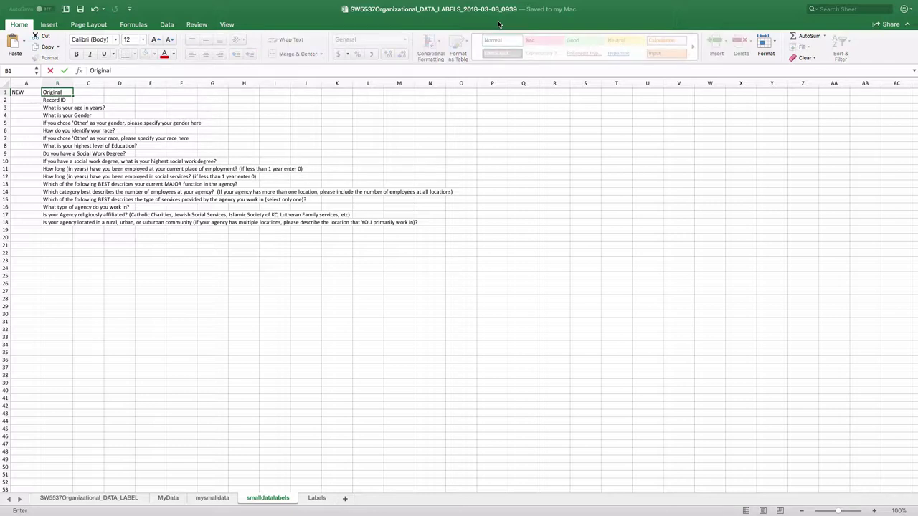
pyautogui.press('Return')
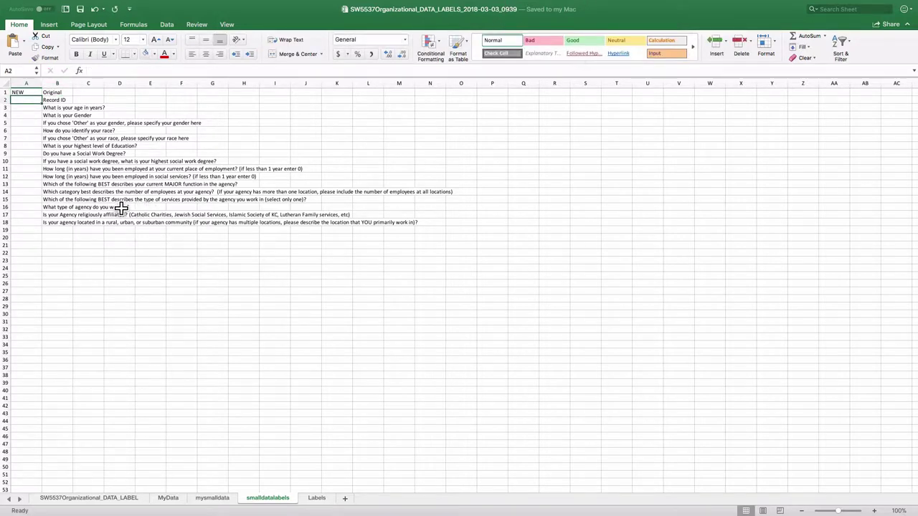
# Enter the short names ID, age, gender and gender.other in A2:A5
pyautogui.moveTo(726, 4)
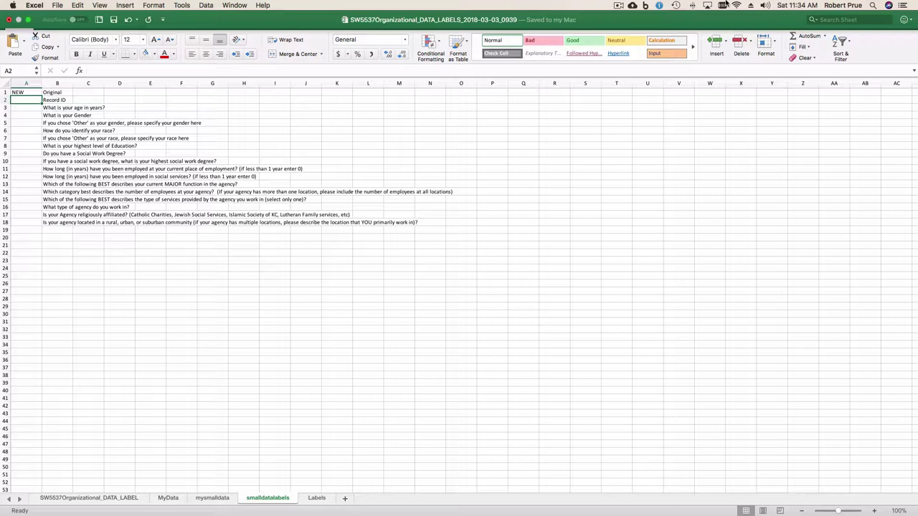
pyautogui.write('IDS')
pyautogui.press('BackSpace')
pyautogui.press('Return')
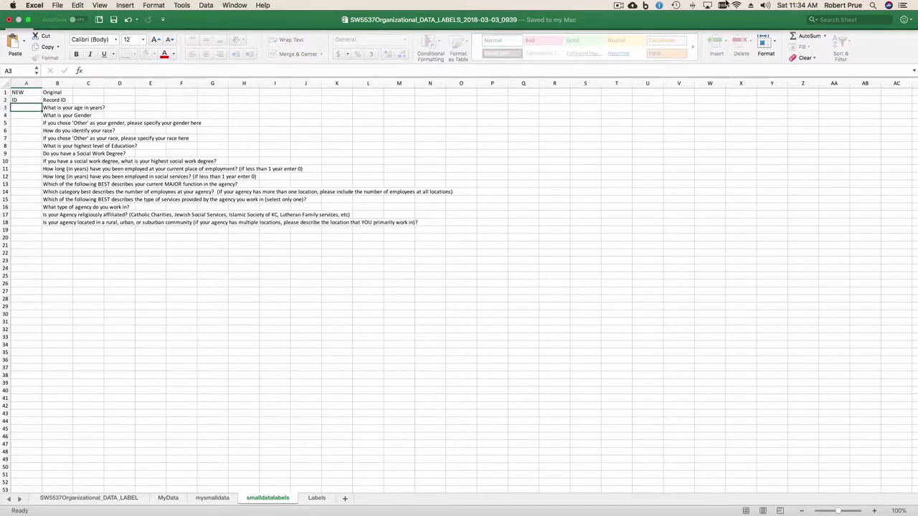
pyautogui.press('BackSpace')
pyautogui.write('age')
pyautogui.press('Return')
pyautogui.write('gender')
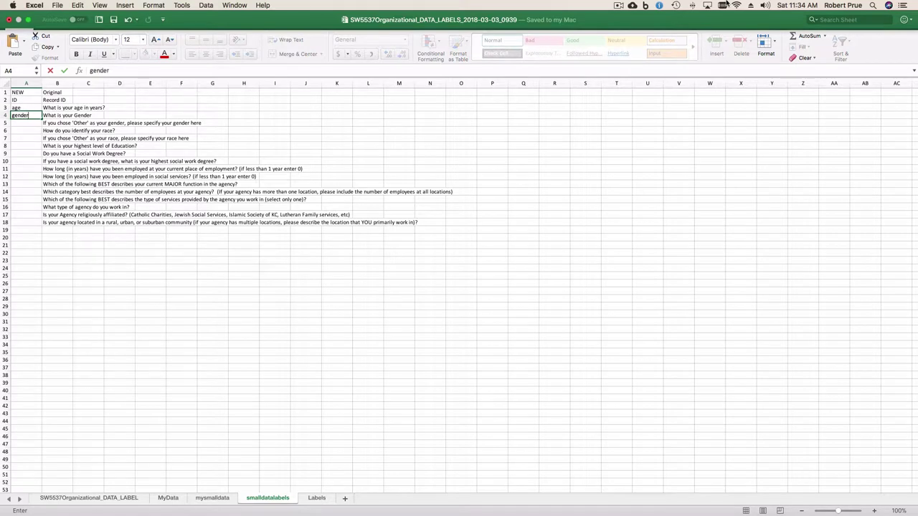
pyautogui.press('Return')
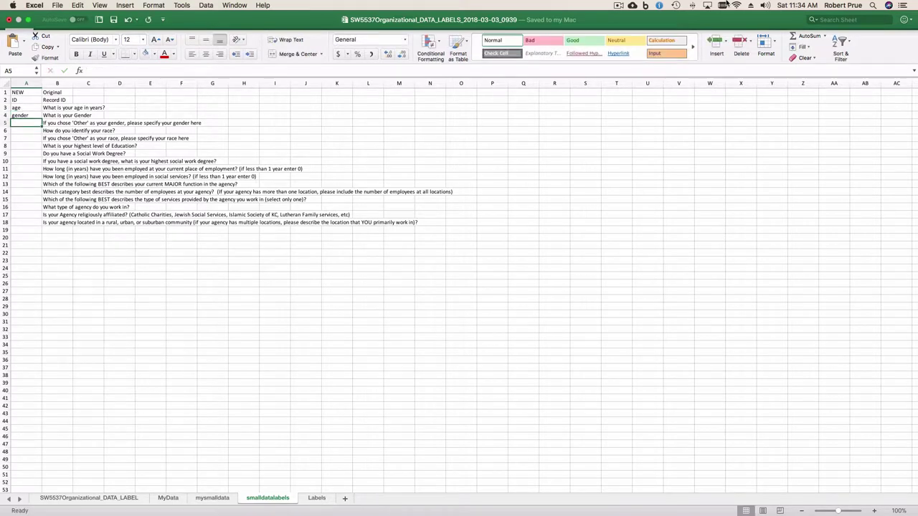
pyautogui.write('gender.')
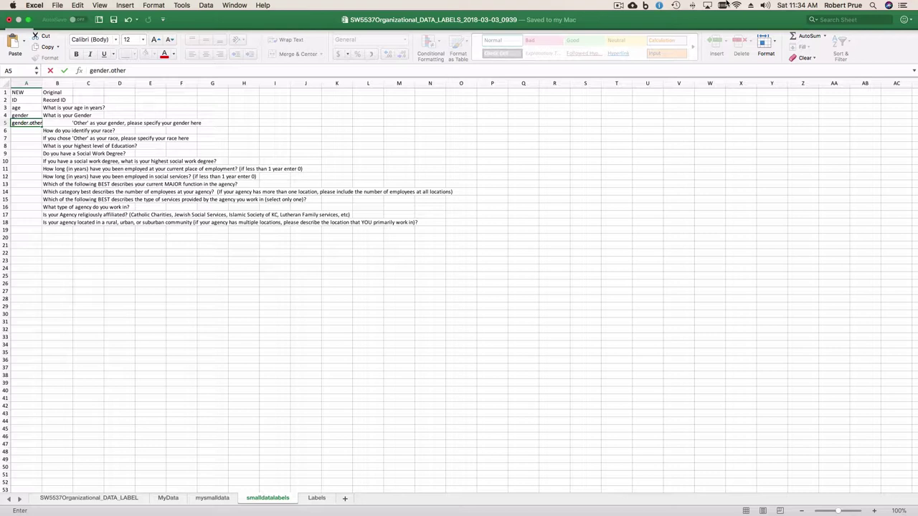
pyautogui.write('other')
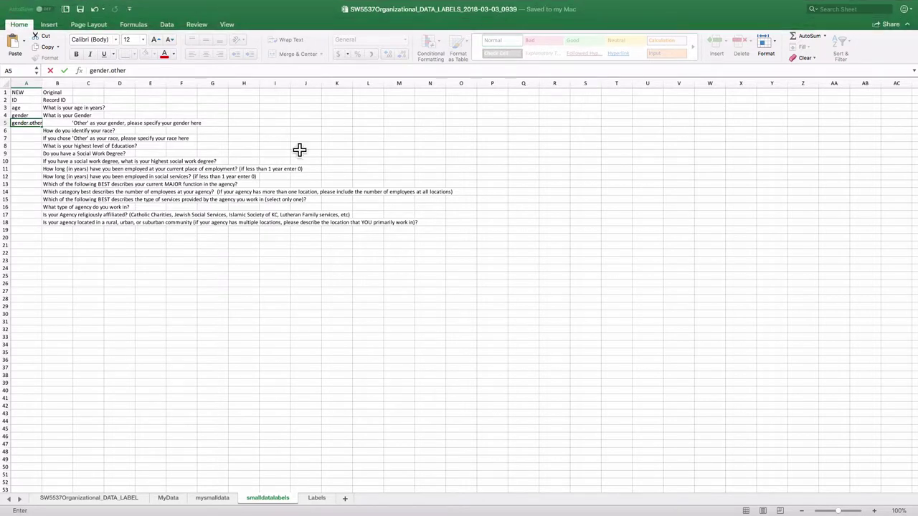
pyautogui.press('Return')
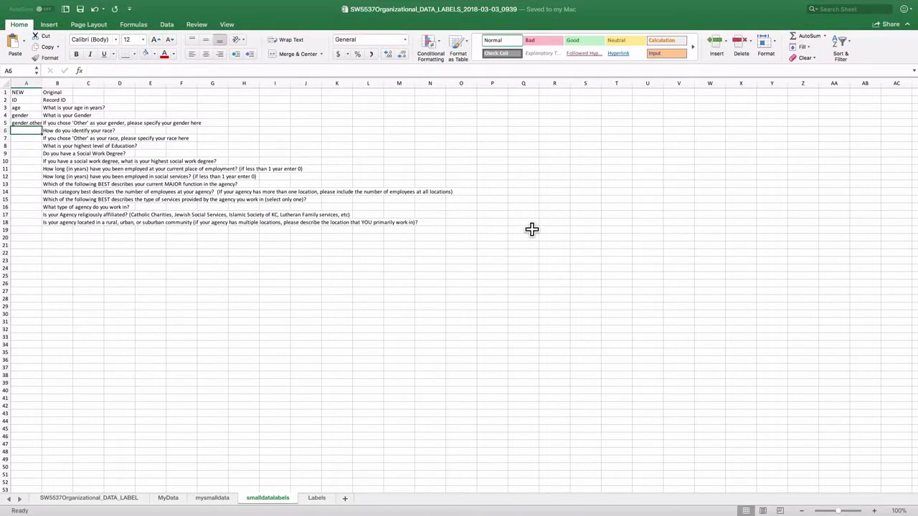
# Enter race, race.other, education and SWD in A6:A9
pyautogui.write('race')
pyautogui.press('Return')
pyautogui.write('race.other')
pyautogui.press('Return')
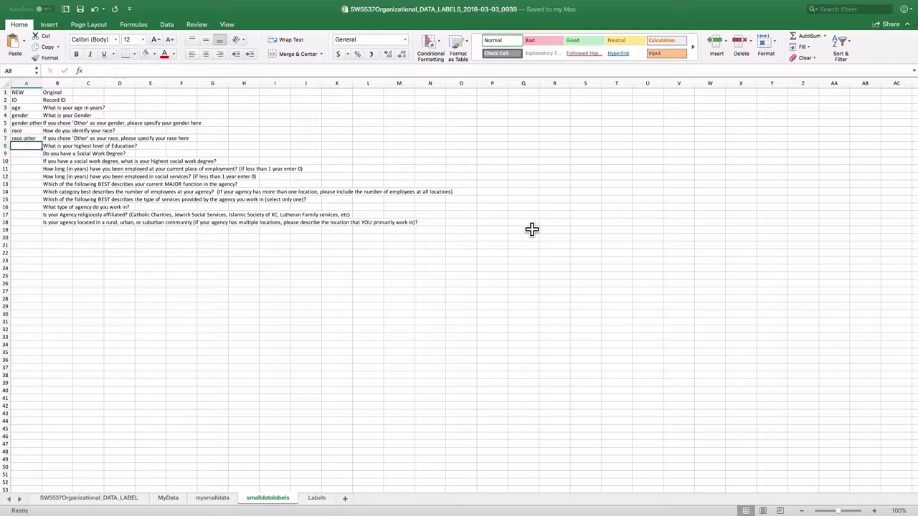
pyautogui.write('education')
pyautogui.press('Return')
pyautogui.write('SWD')
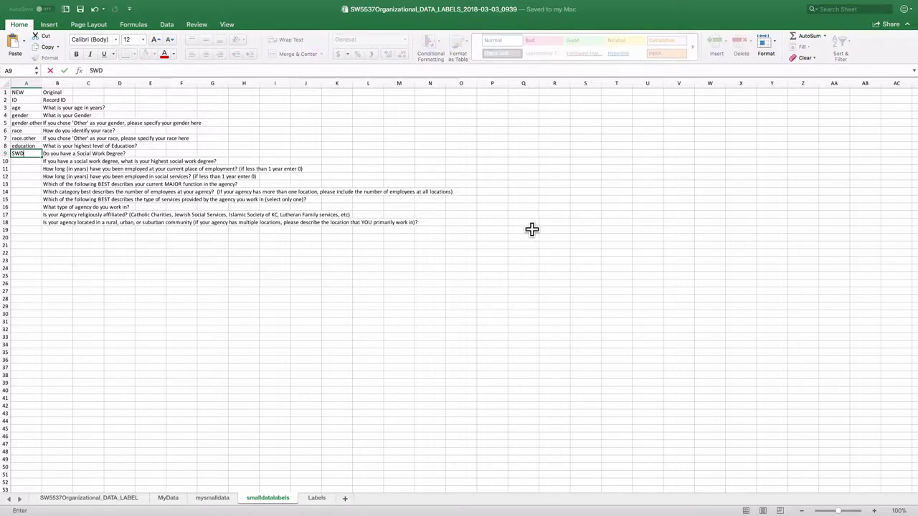
pyautogui.press('Return')
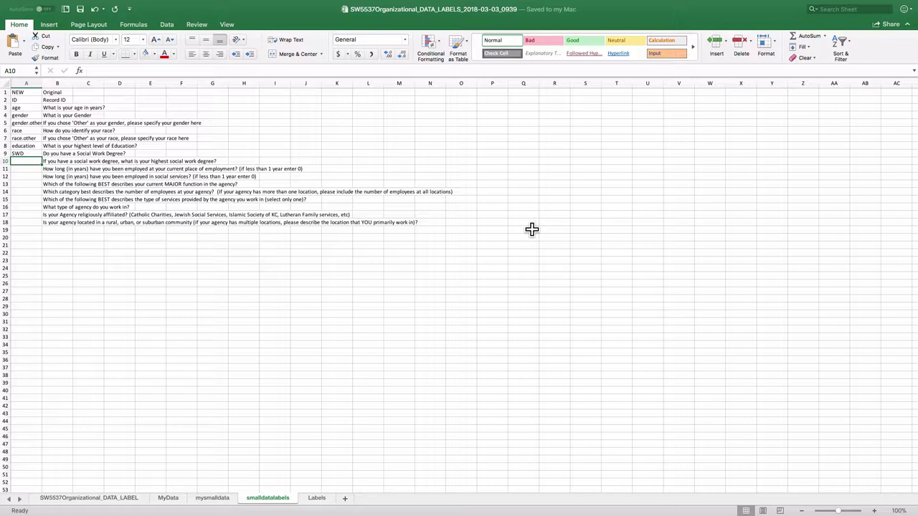
# Enter SWDlevel, yrs_empl and yrs_SS in A10:A12
pyautogui.write('SWD')
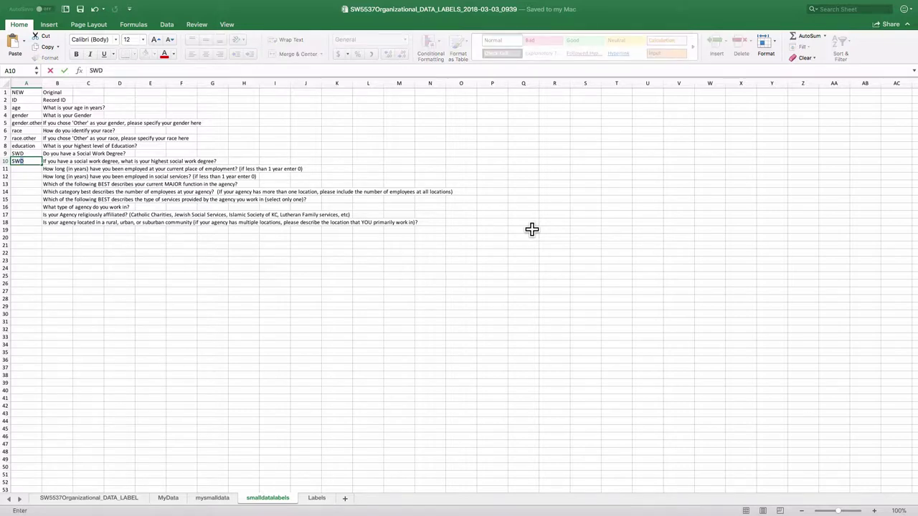
pyautogui.write('level')
pyautogui.press('Return')
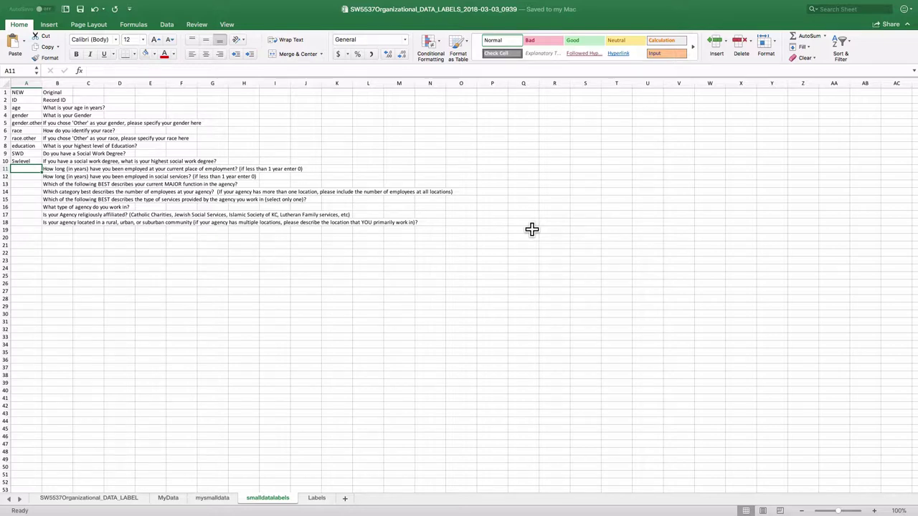
pyautogui.press('F2')
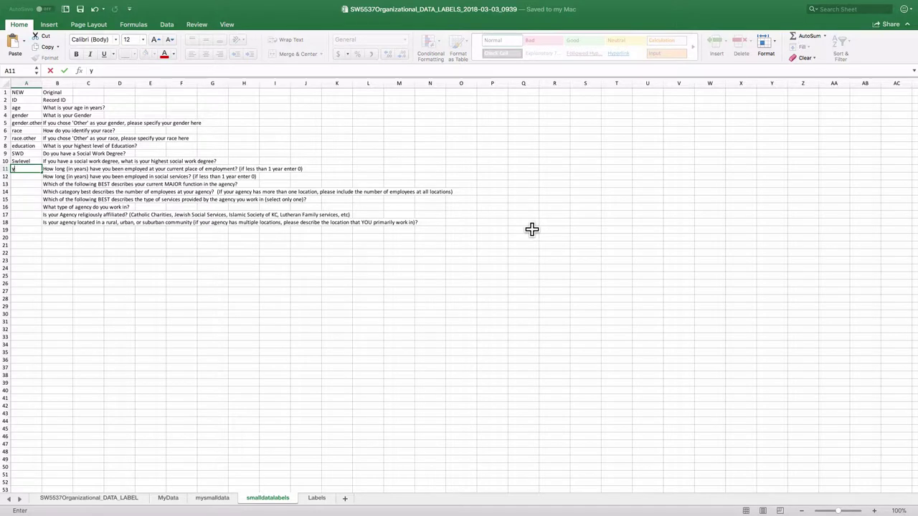
pyautogui.write('yrs_empl')
pyautogui.press('Return')
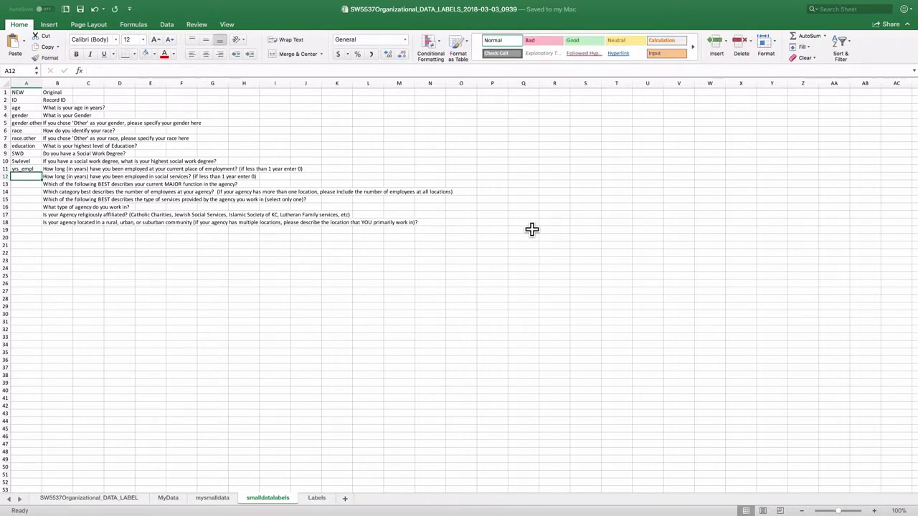
pyautogui.write('y')
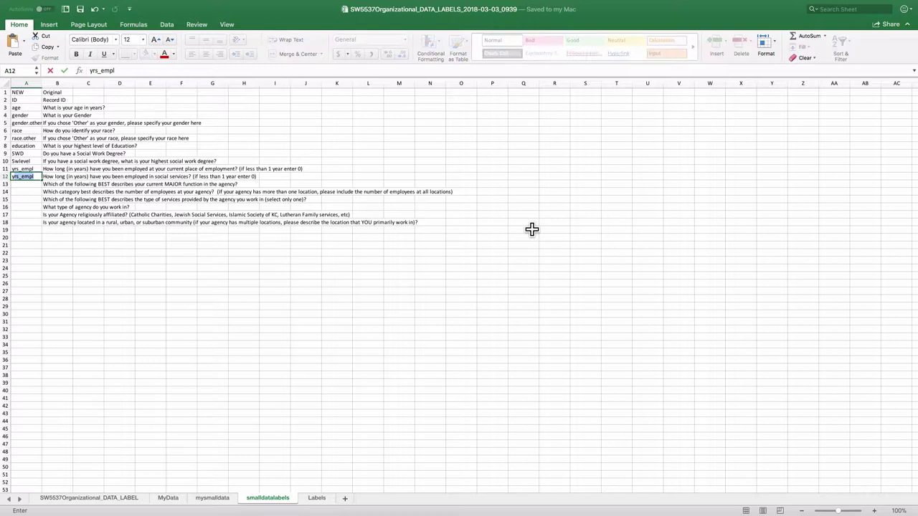
pyautogui.write('rs_SS')
pyautogui.press('Return')
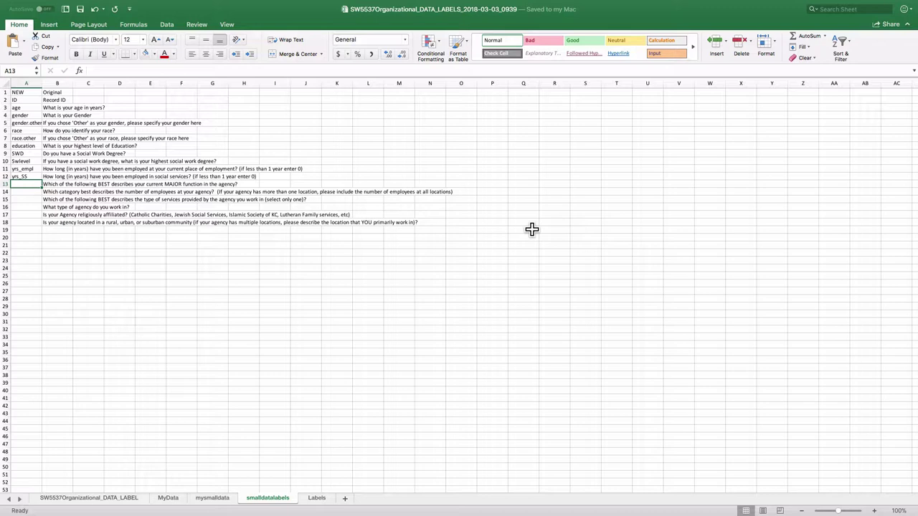
# Enter JOB in A13 and number.emp in A14, correcting typos
pyautogui.write('JOB')
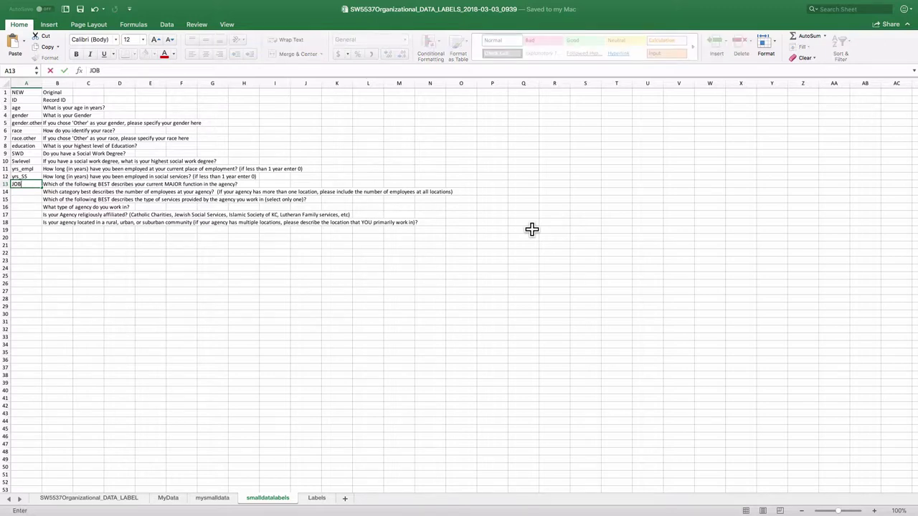
pyautogui.press('Return')
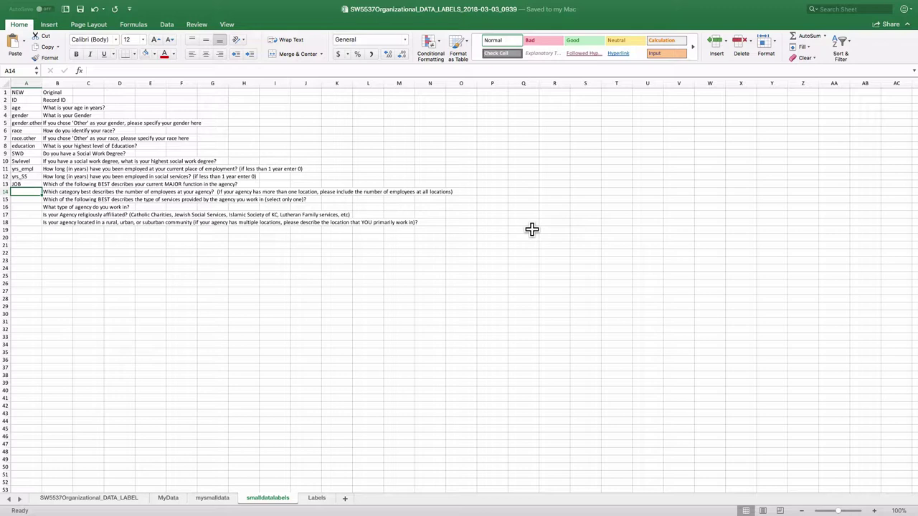
pyautogui.write('n.')
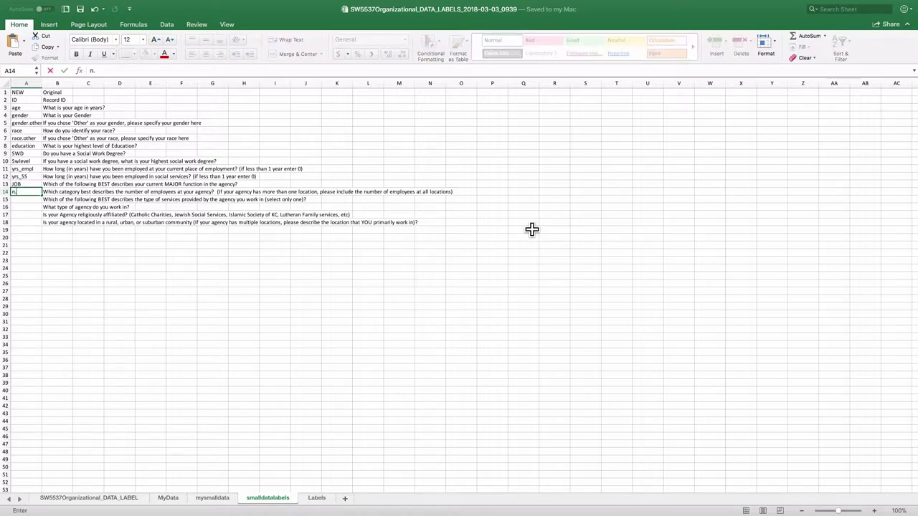
pyautogui.press('BackSpace')
pyautogui.write('0')
pyautogui.press('BackSpace')
pyautogui.write('o_empl')
pyautogui.press('BackSpace')
pyautogui.press('BackSpace')
pyautogui.press('BackSpace')
pyautogui.press('BackSpace')
pyautogui.press('BackSpace')
pyautogui.press('BackSpace')
pyautogui.write('number.emp')
pyautogui.press('Return')
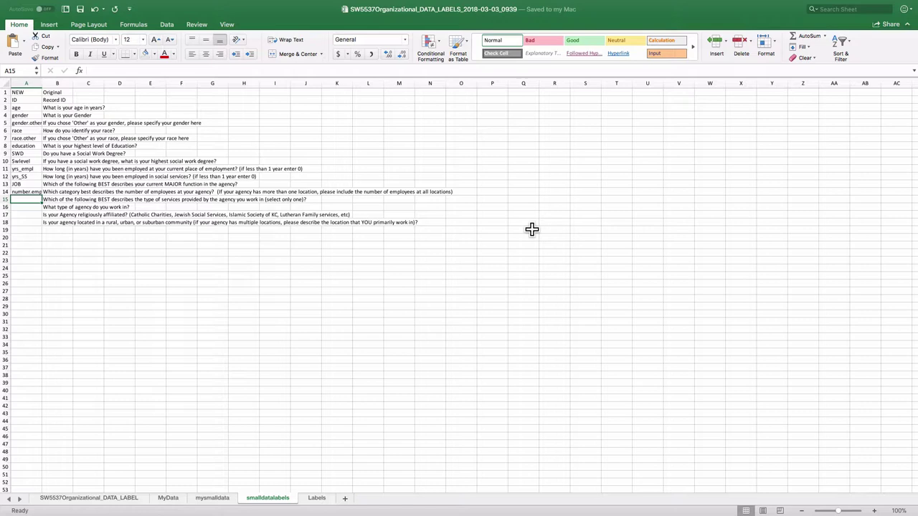
# Enter type_svcs, agency_type, religiously_affiliated and location in A15:A18
pyautogui.write('type_')
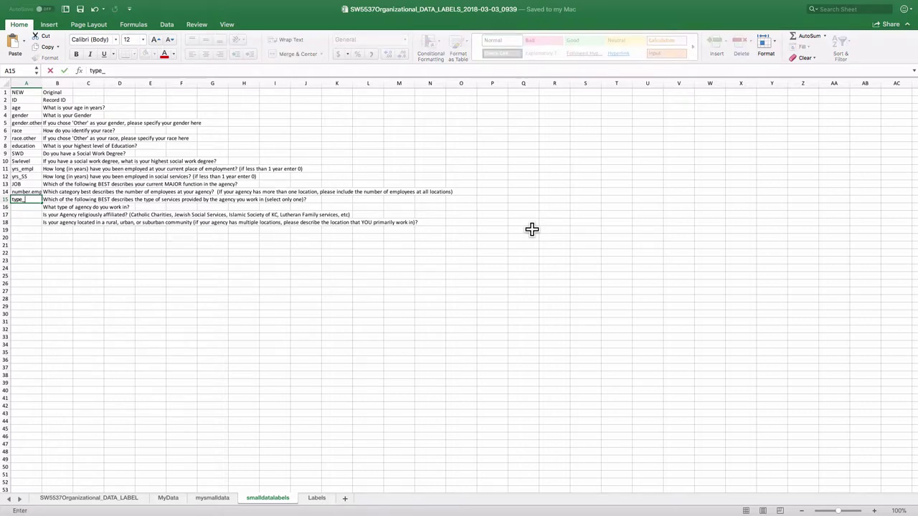
pyautogui.write('svcs')
pyautogui.press('Return')
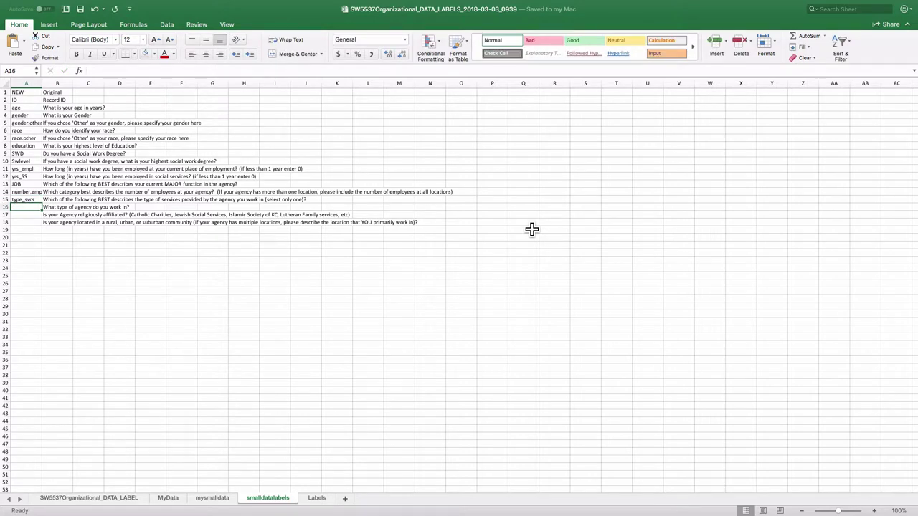
pyautogui.write('agency_type')
pyautogui.press('Return')
pyautogui.write('religious')
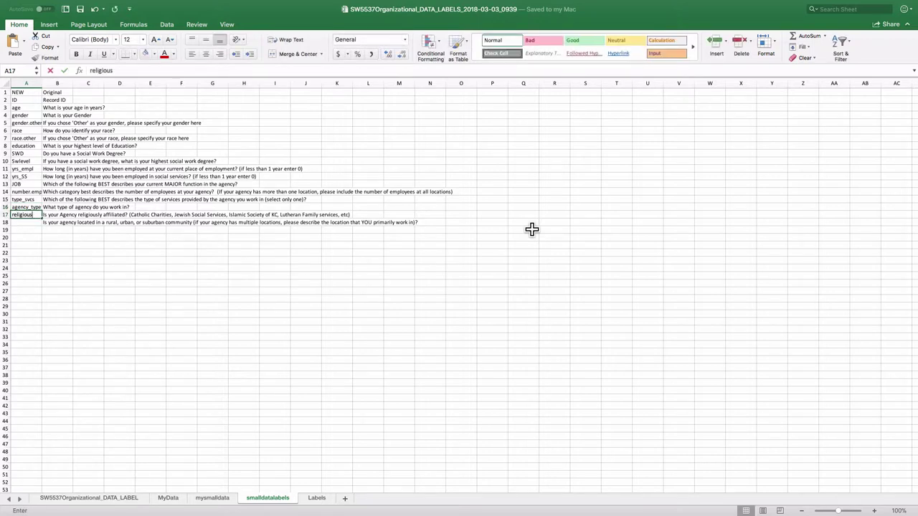
pyautogui.write('ly')
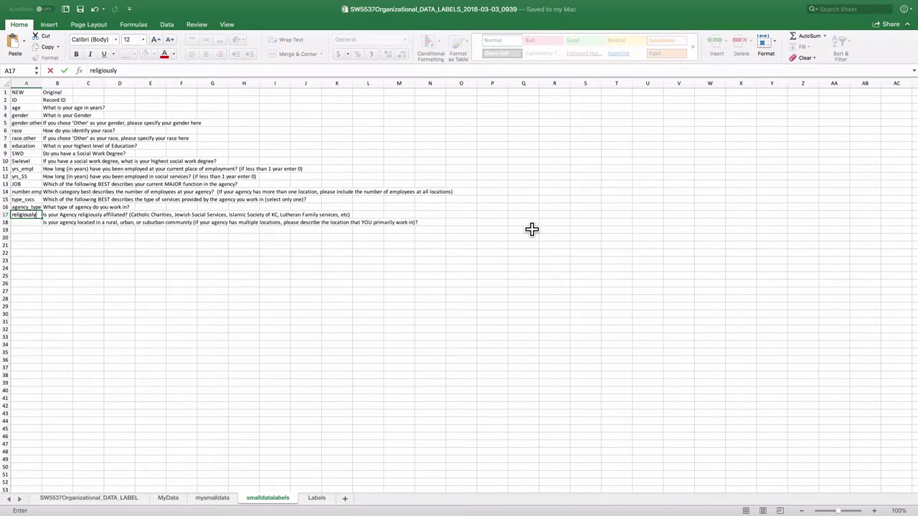
pyautogui.write('_affiliated')
pyautogui.press('Return')
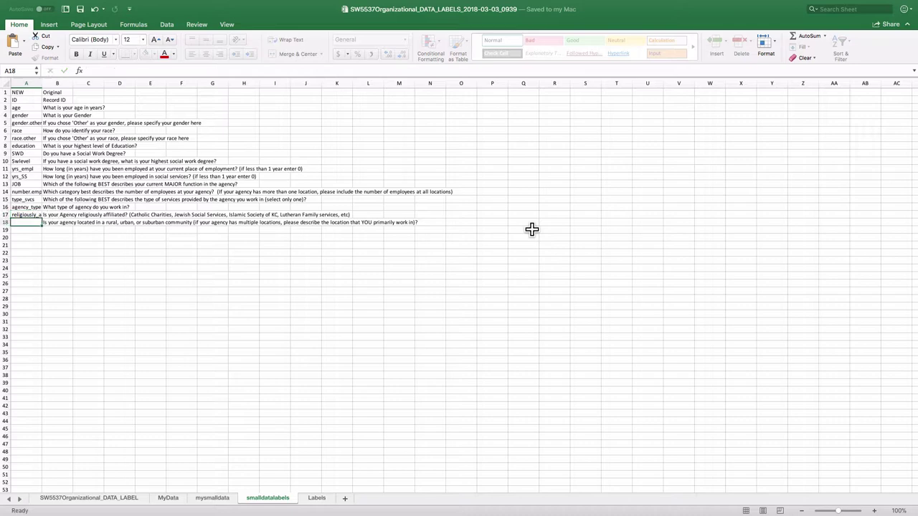
pyautogui.write('location')
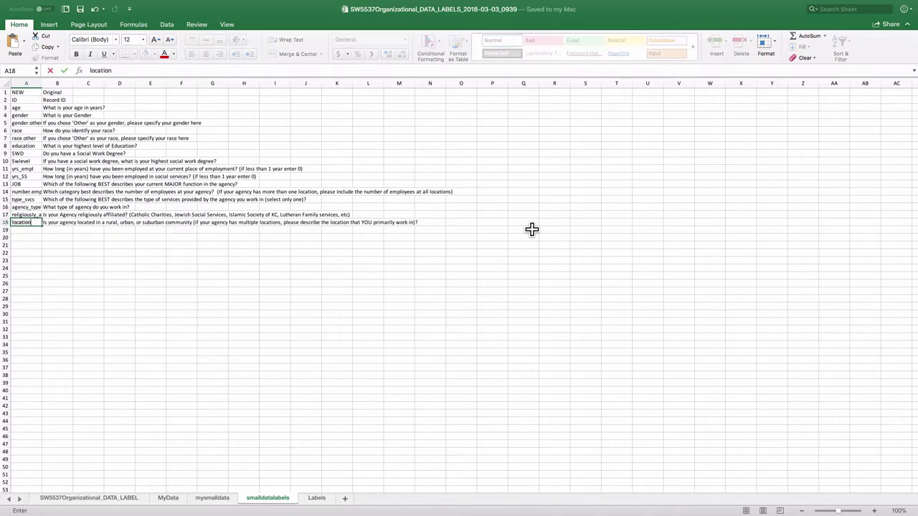
pyautogui.press('Return')
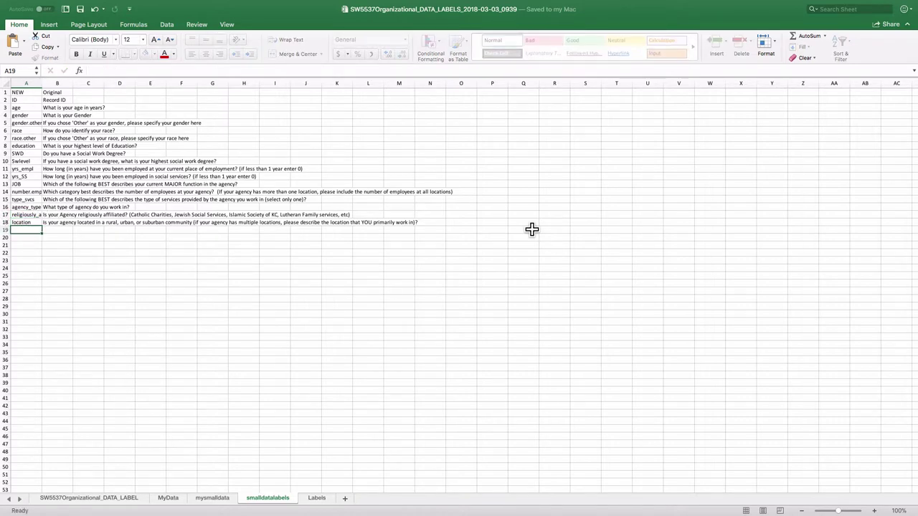
# Copy the short variable names in column A of smalldatalabels
pyautogui.scroll(-2, 532, 229)
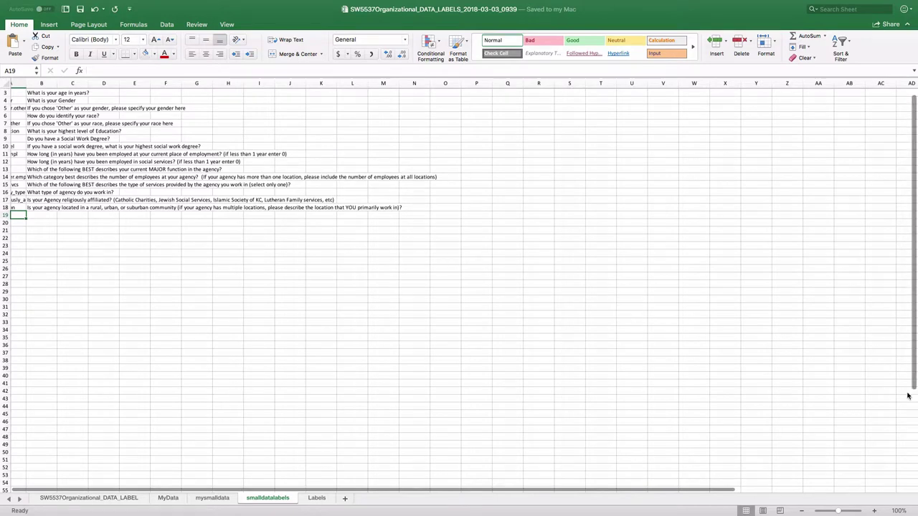
pyautogui.hscroll(-1, 294, 308)
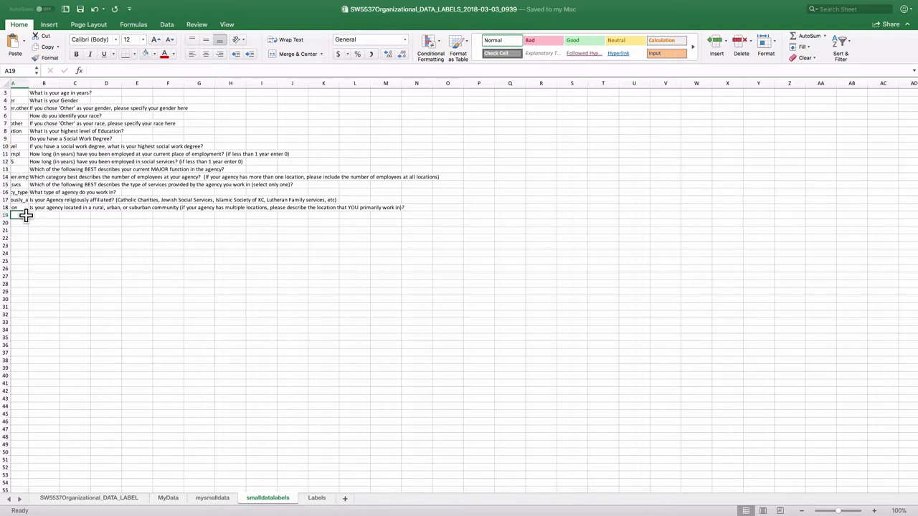
pyautogui.moveTo(22, 208); pyautogui.dragTo(32, 106)
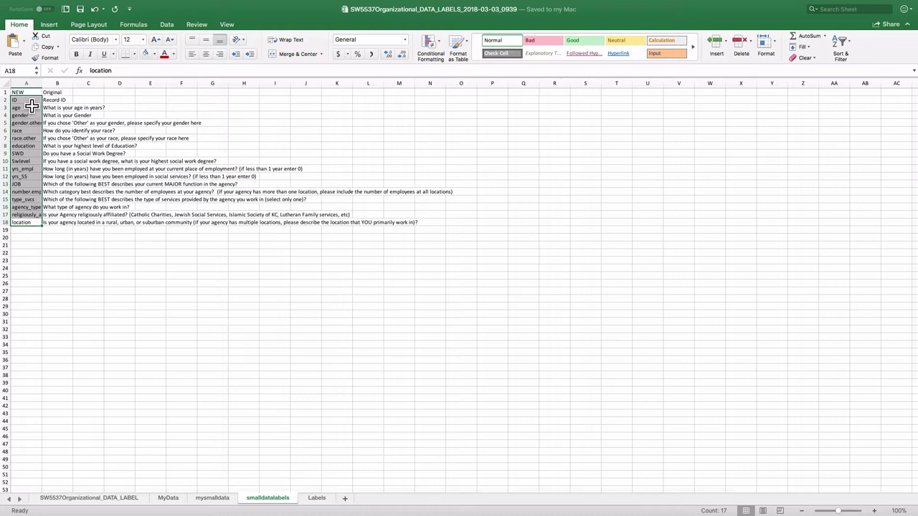
pyautogui.press('super+c')
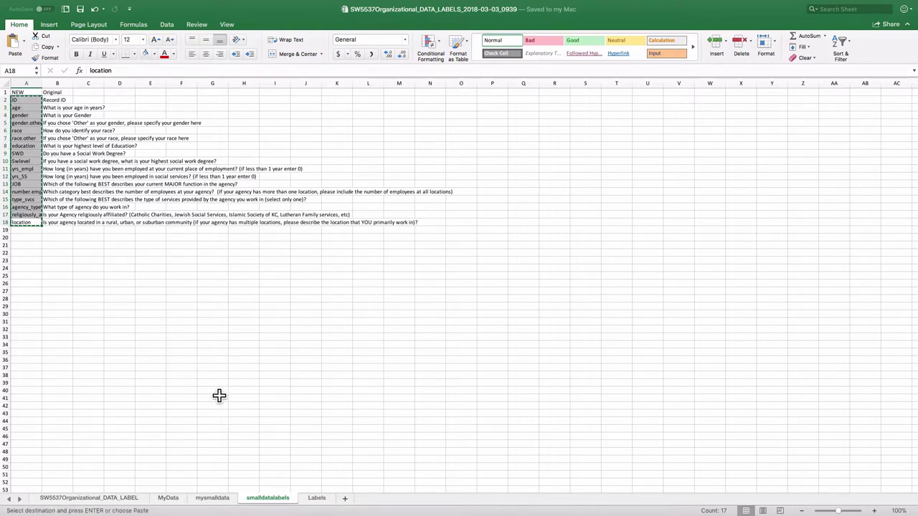
# Paste the short names transposed over row 1 of mysmalldata, starting at A1
pyautogui.click(216, 498)
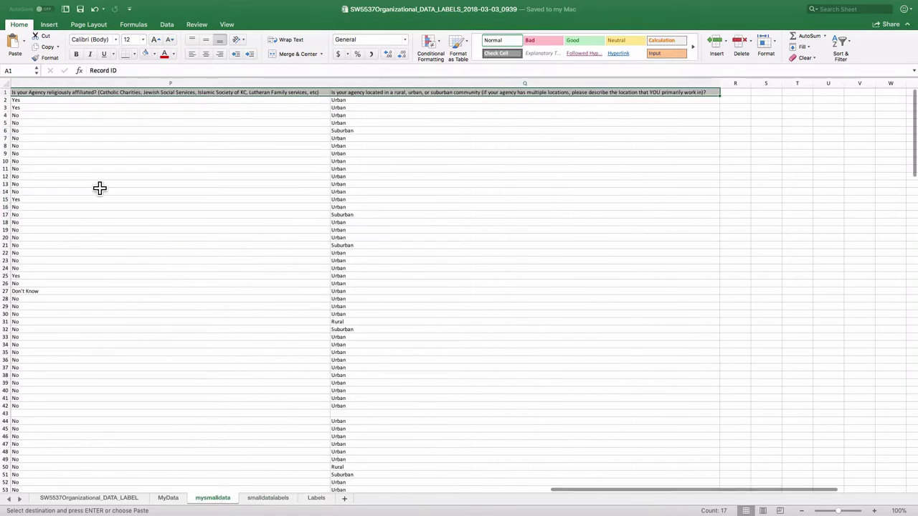
pyautogui.hscroll(-5, 198, 180)
pyautogui.hscroll(-10, 208, 183)
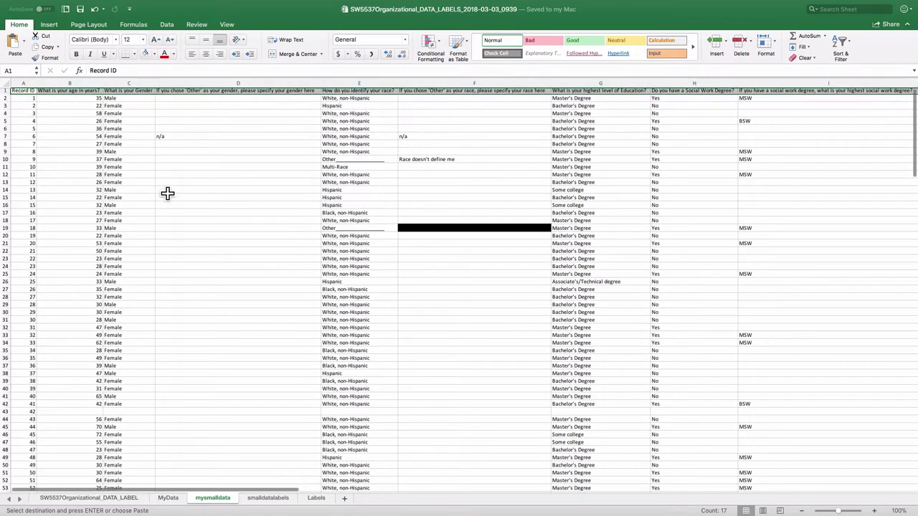
pyautogui.scroll(1, 31, 99)
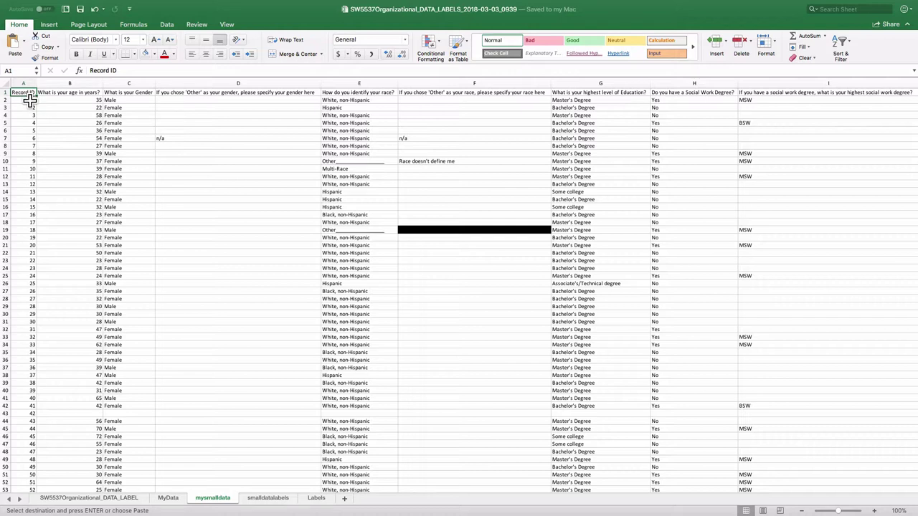
pyautogui.click(25, 43)
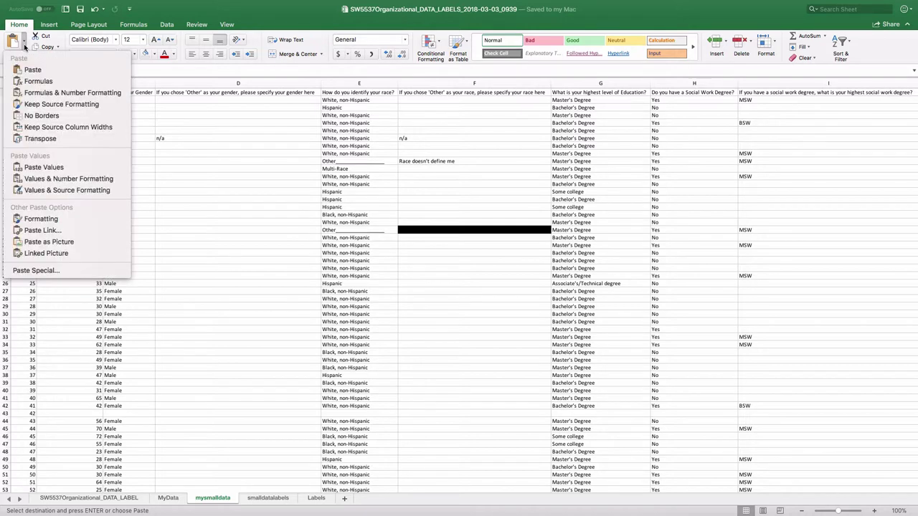
pyautogui.click(41, 138)
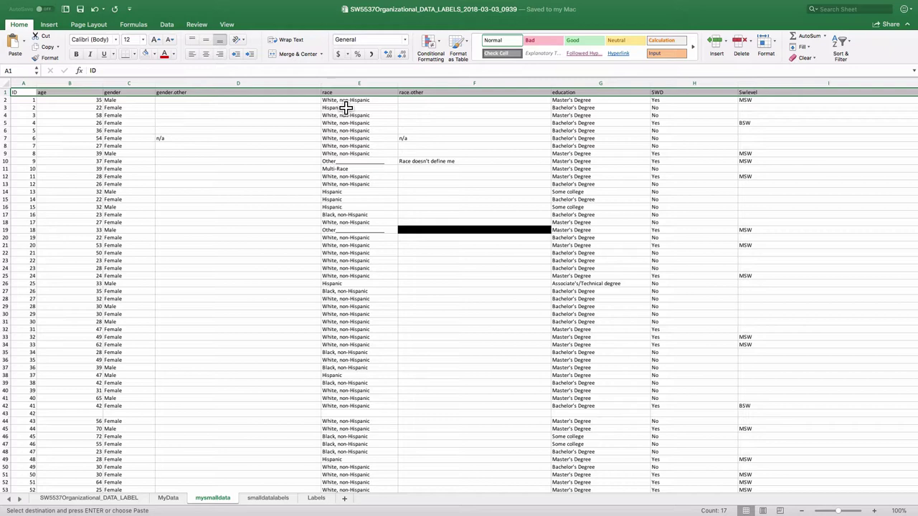
pyautogui.moveTo(23, 83); pyautogui.dragTo(770, 77)
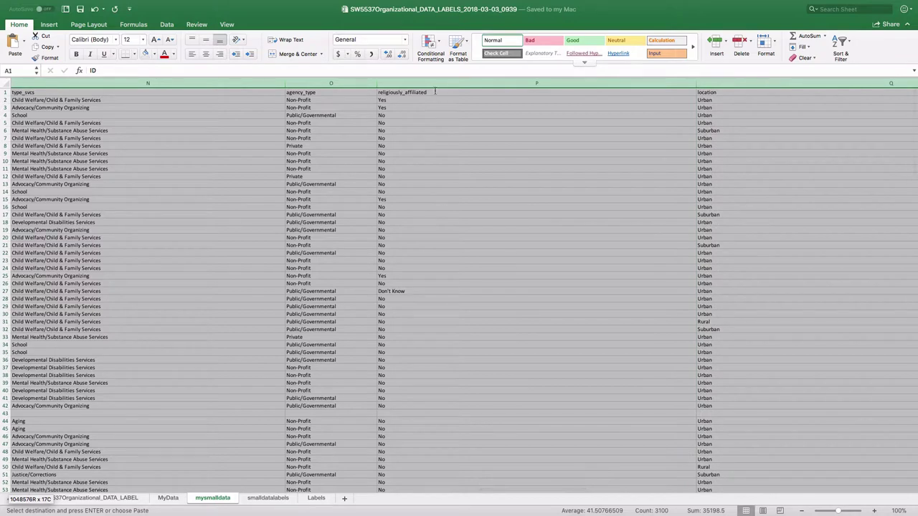
# Narrow columns A through M so all 17 columns, ID to location, fit on screen
pyautogui.moveTo(377, 84); pyautogui.dragTo(350, 154)
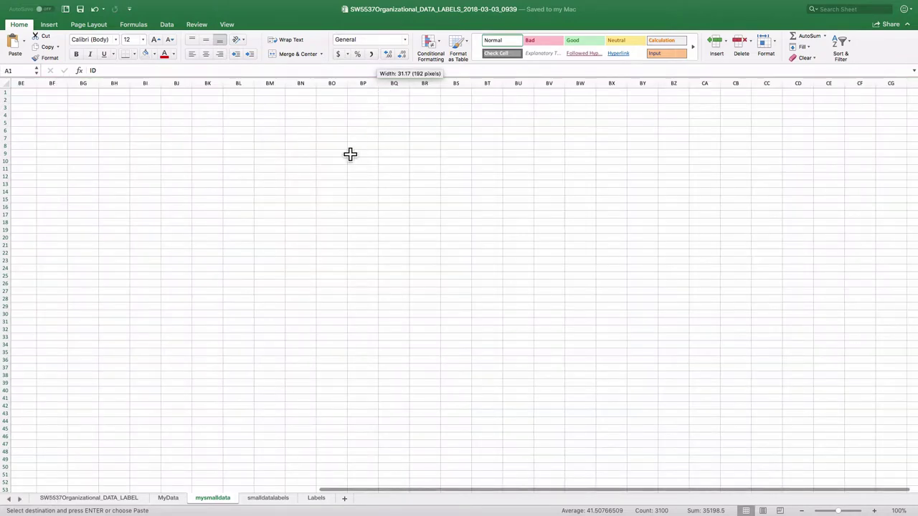
pyautogui.click(394, 161)
pyautogui.hscroll(-4, 434, 170)
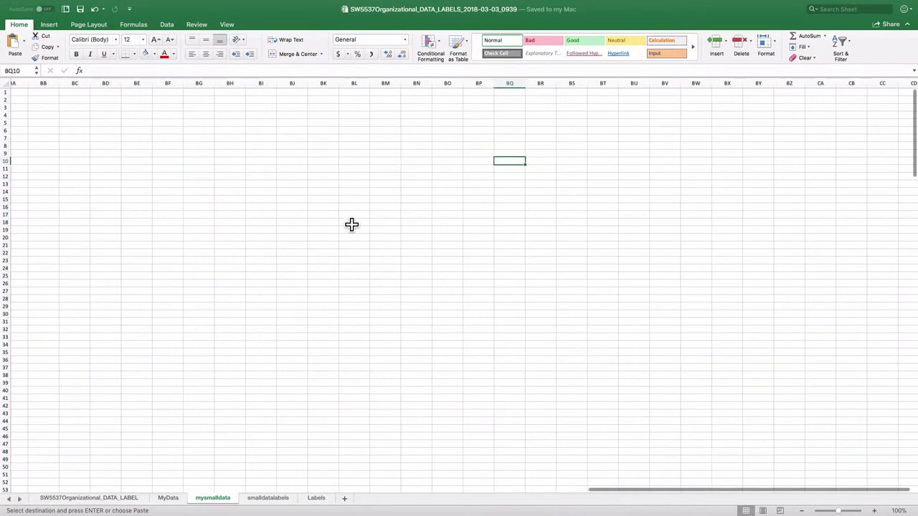
pyautogui.moveTo(608, 492); pyautogui.dragTo(41, 476)
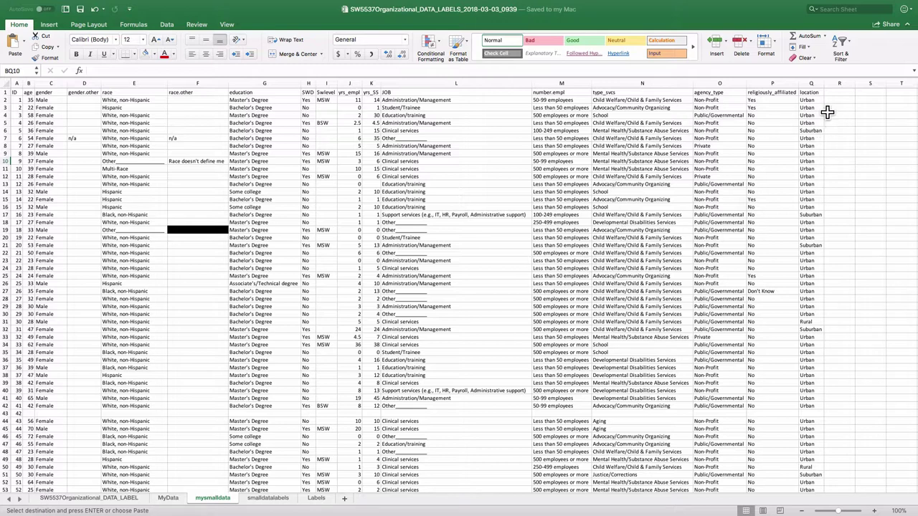
pyautogui.moveTo(810, 92); pyautogui.dragTo(3, 47)
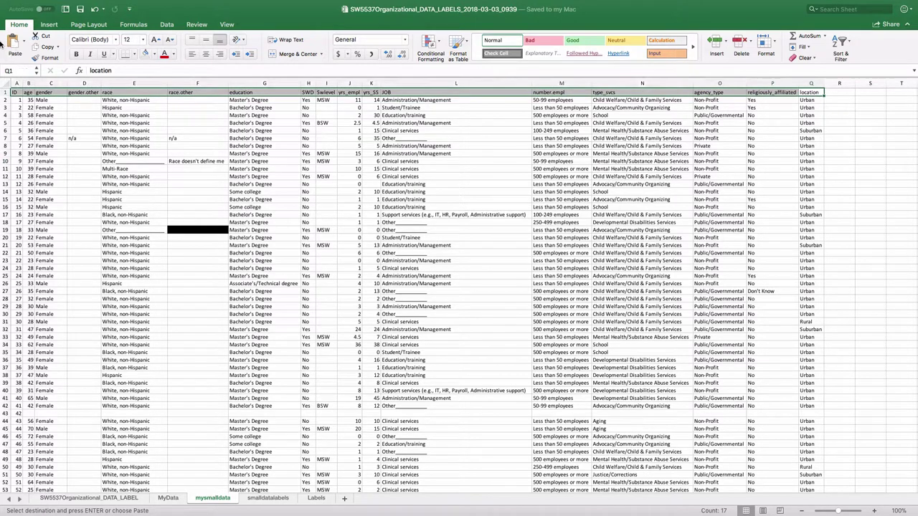
# Give header row A1:Q1 a light tan fill and 16-point text, then widen column B
pyautogui.click(156, 55)
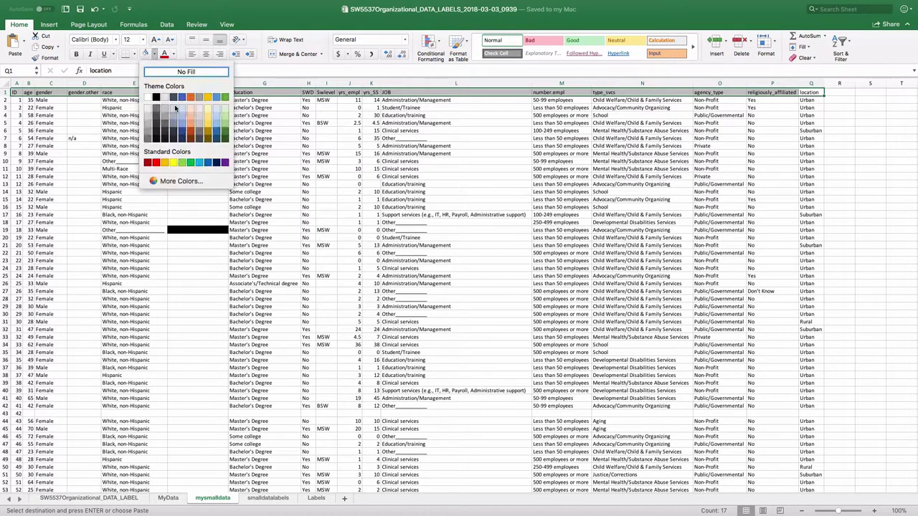
pyautogui.click(216, 116)
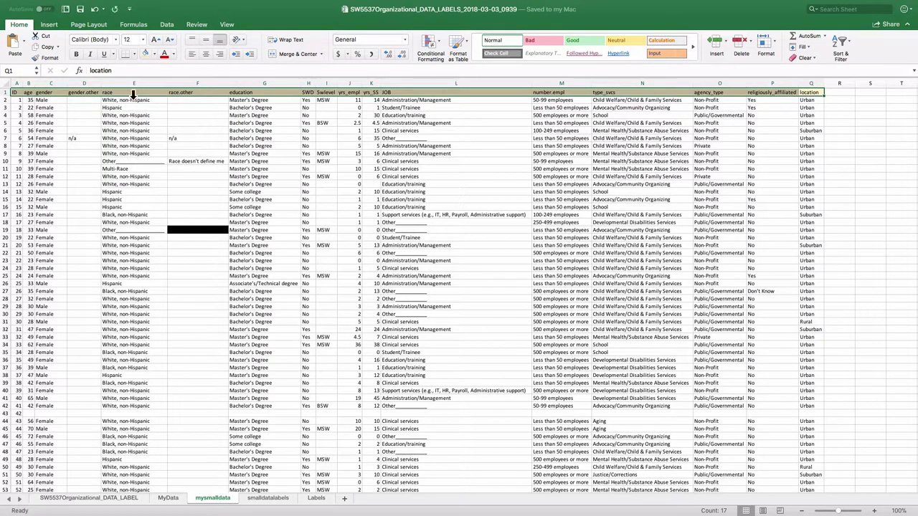
pyautogui.click(156, 40)
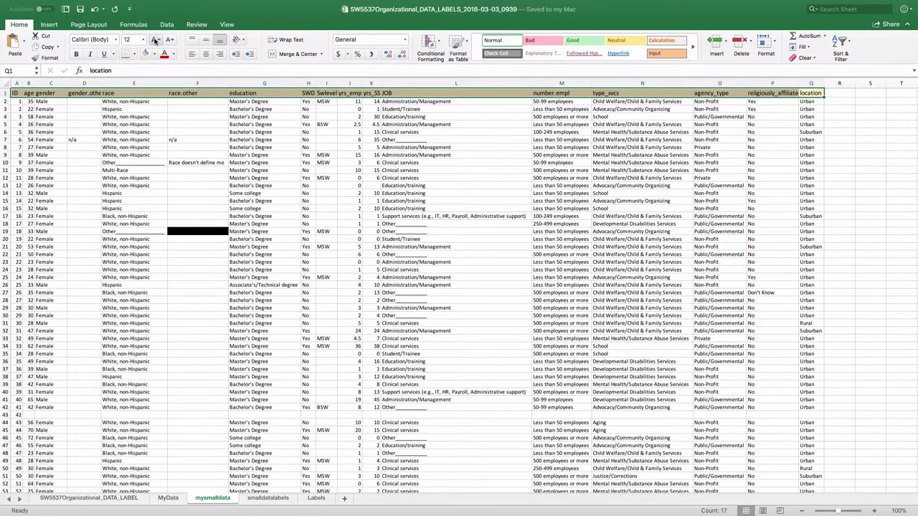
pyautogui.click(156, 41)
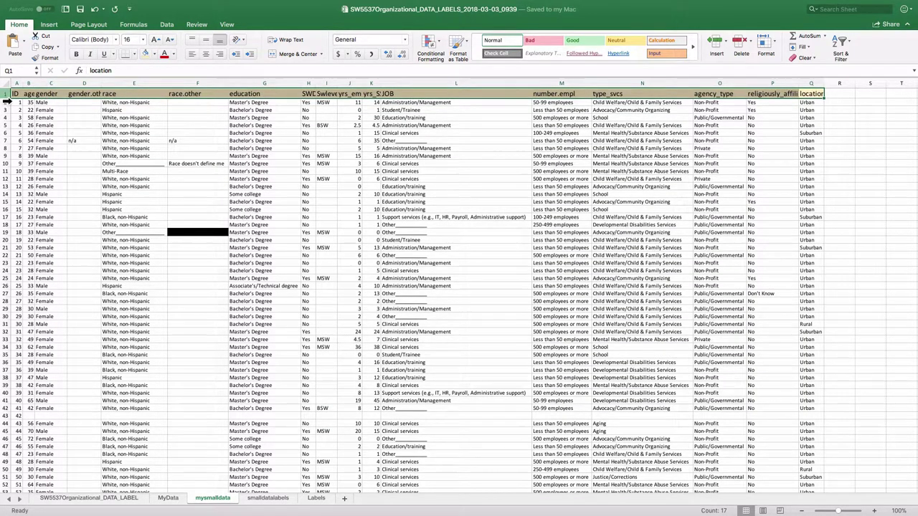
pyautogui.click(196, 127)
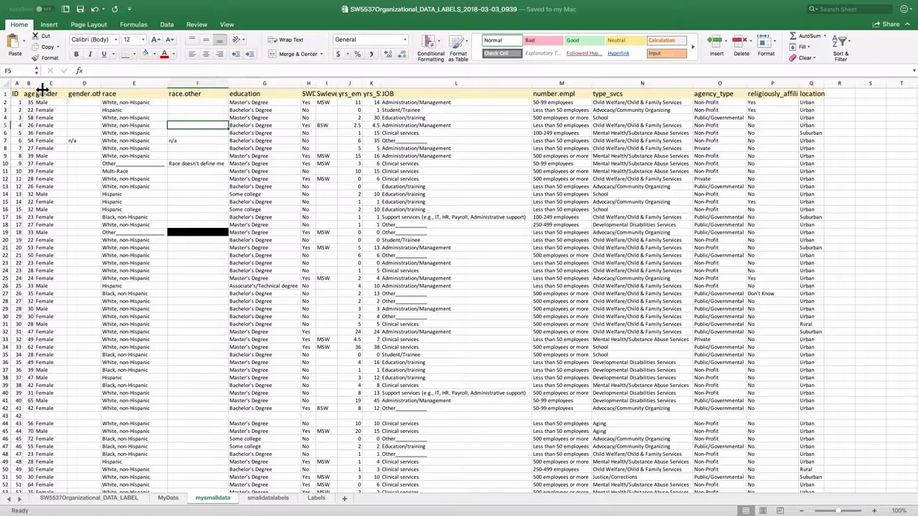
pyautogui.moveTo(36, 83); pyautogui.dragTo(38, 83)
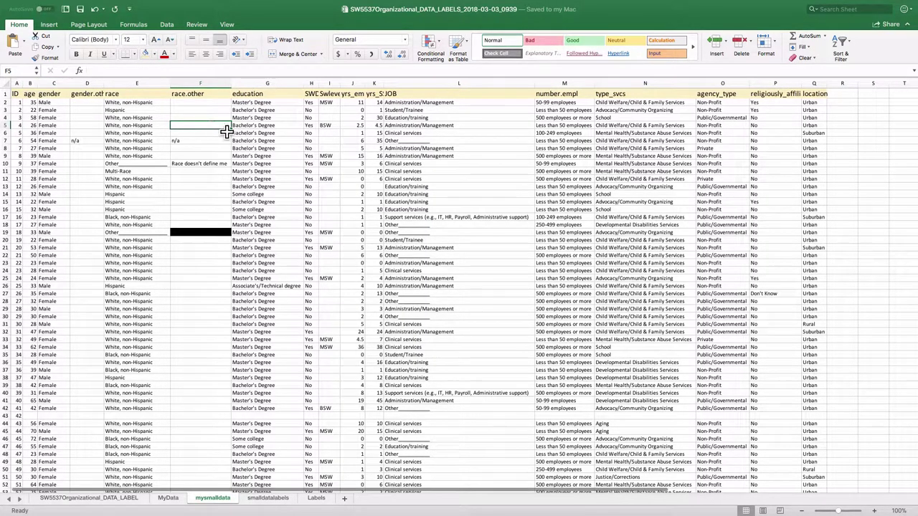